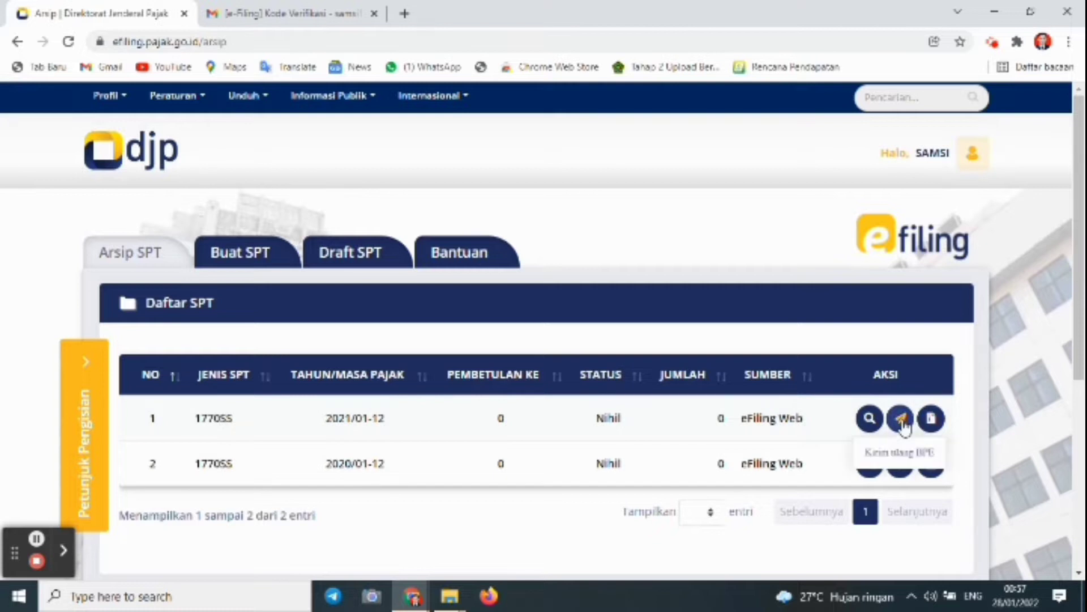
# View the 2021 return's BPE receipt from Arsip SPT, close it, then resend it by email
pyautogui.click(931, 420)
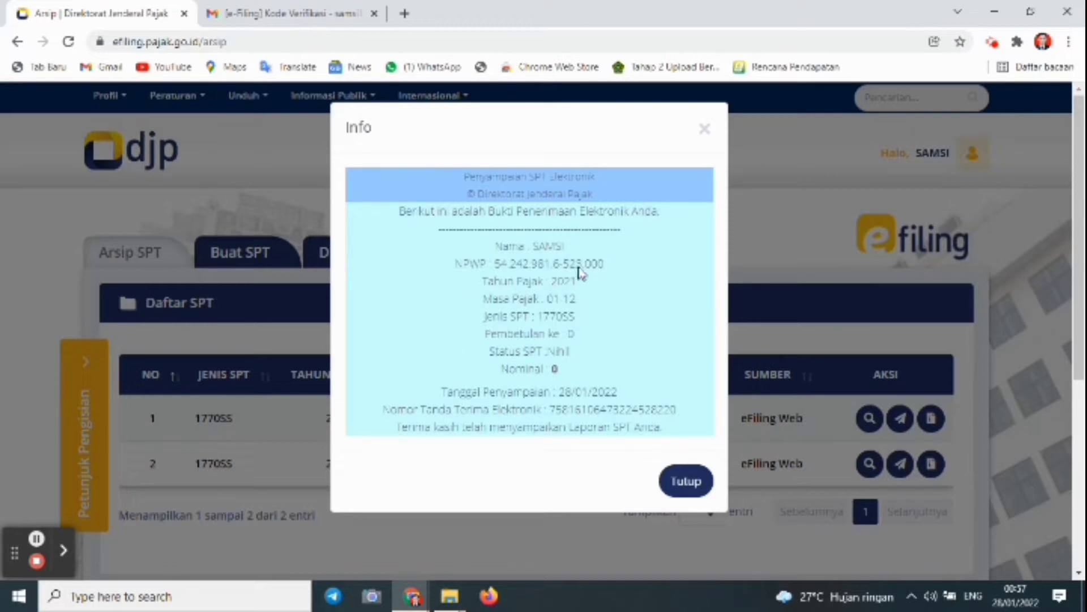
pyautogui.click(702, 132)
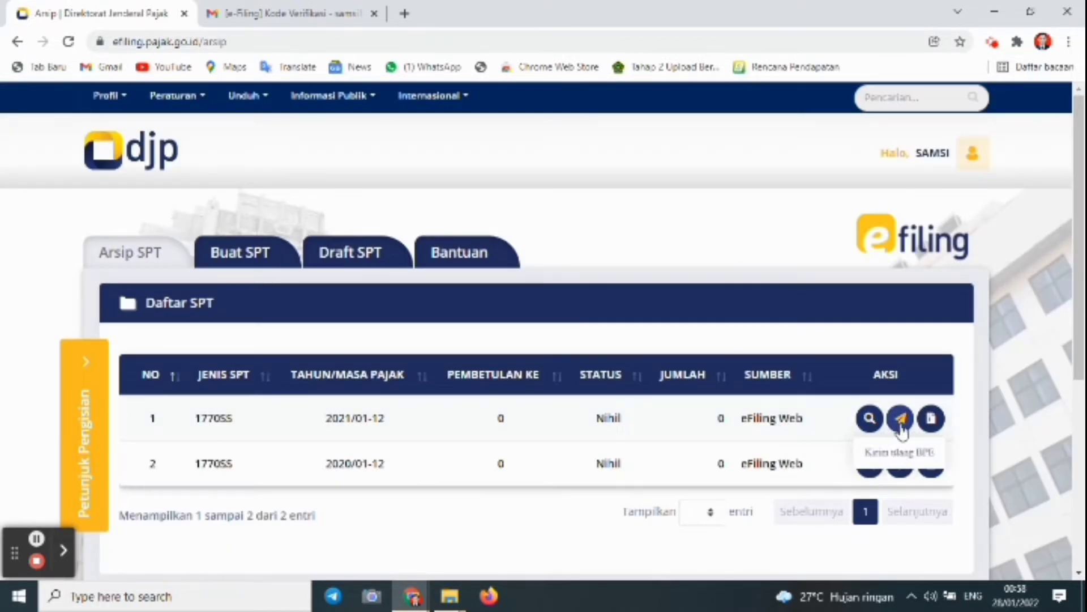
pyautogui.click(901, 426)
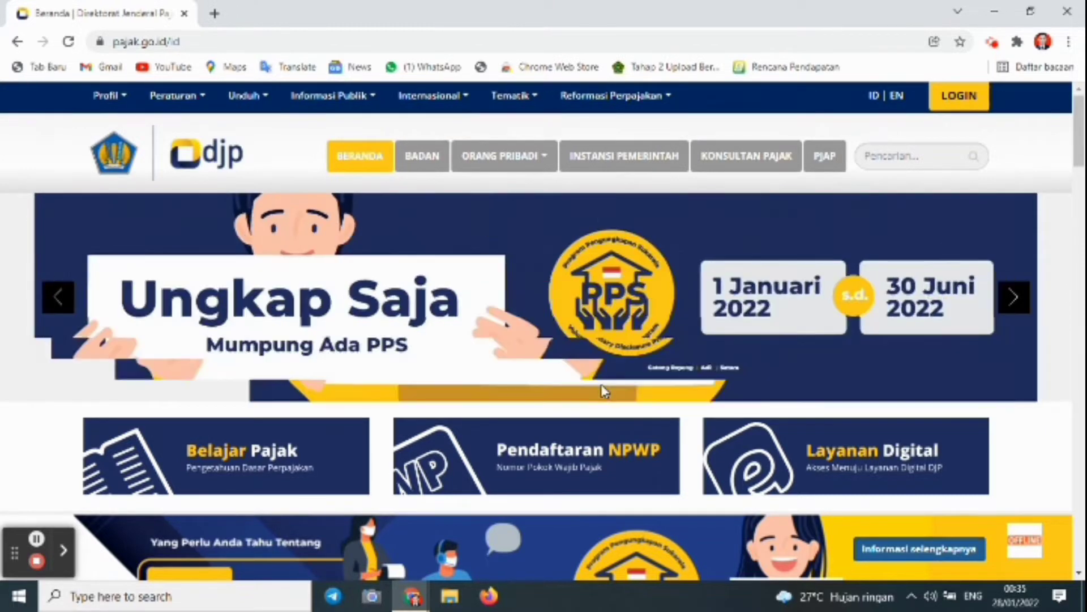
# Open a new blank browser tab beside the DJP Online homepage
pyautogui.click(214, 13)
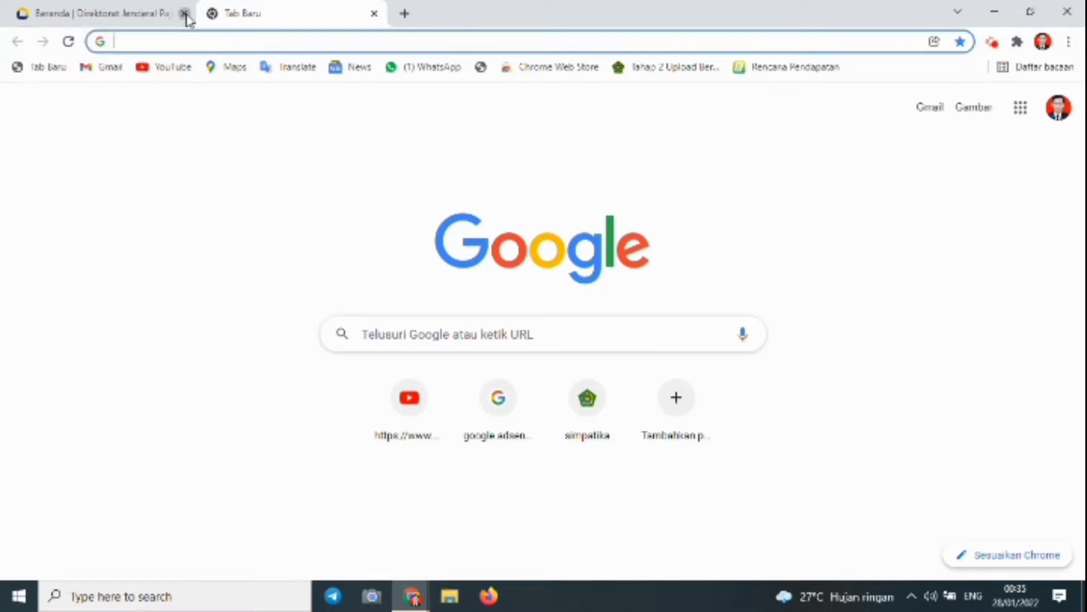
# Close the portal homepage tab and search Google for 'djponline.pajak.go.id login'
pyautogui.click(185, 14)
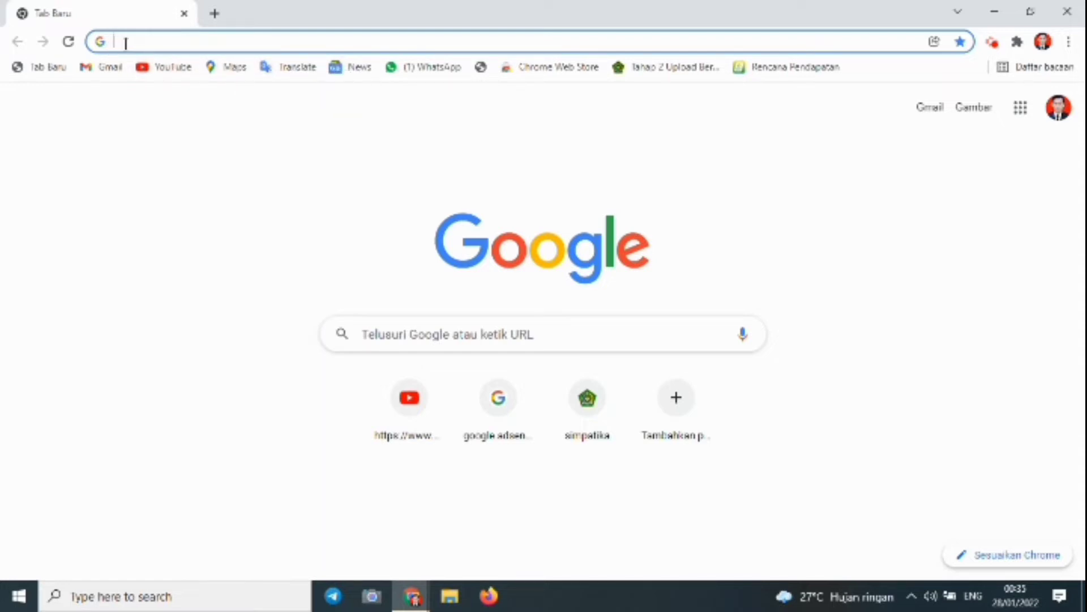
pyautogui.write('c')
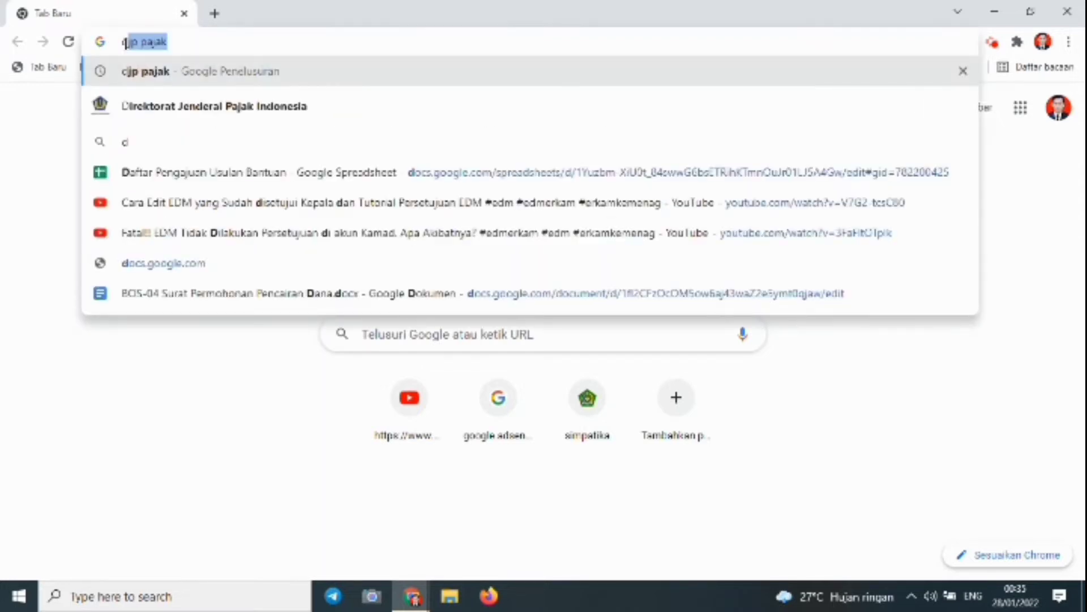
pyautogui.write('j')
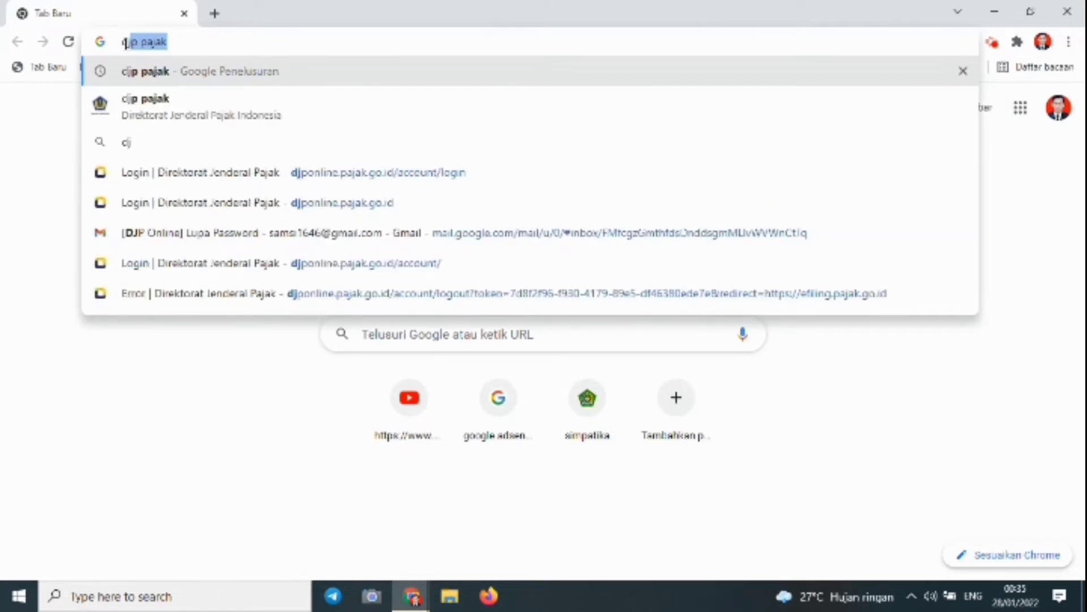
pyautogui.write('po')
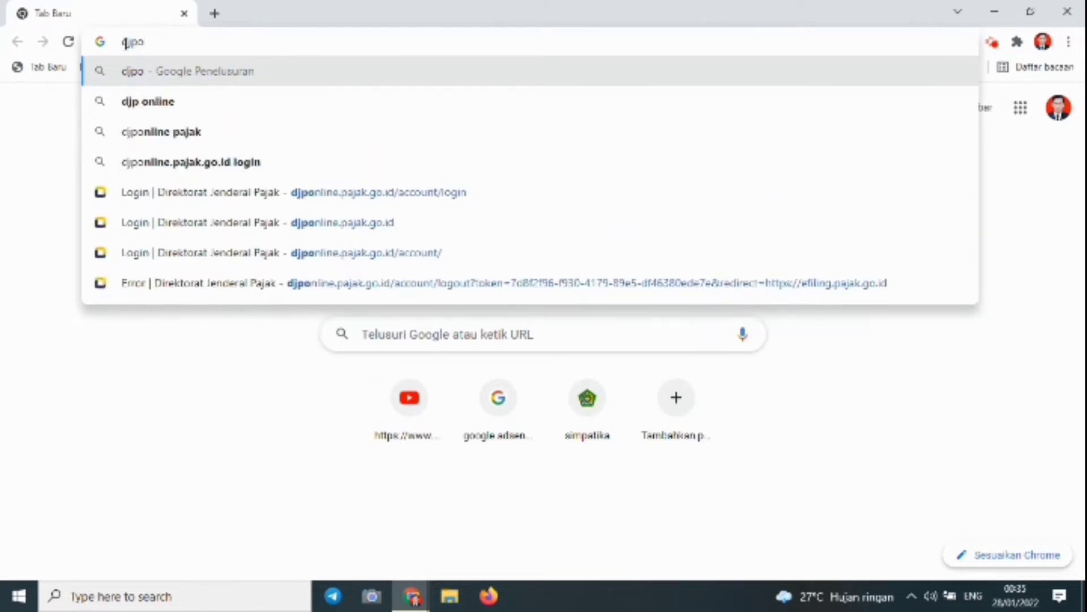
pyautogui.write('nline')
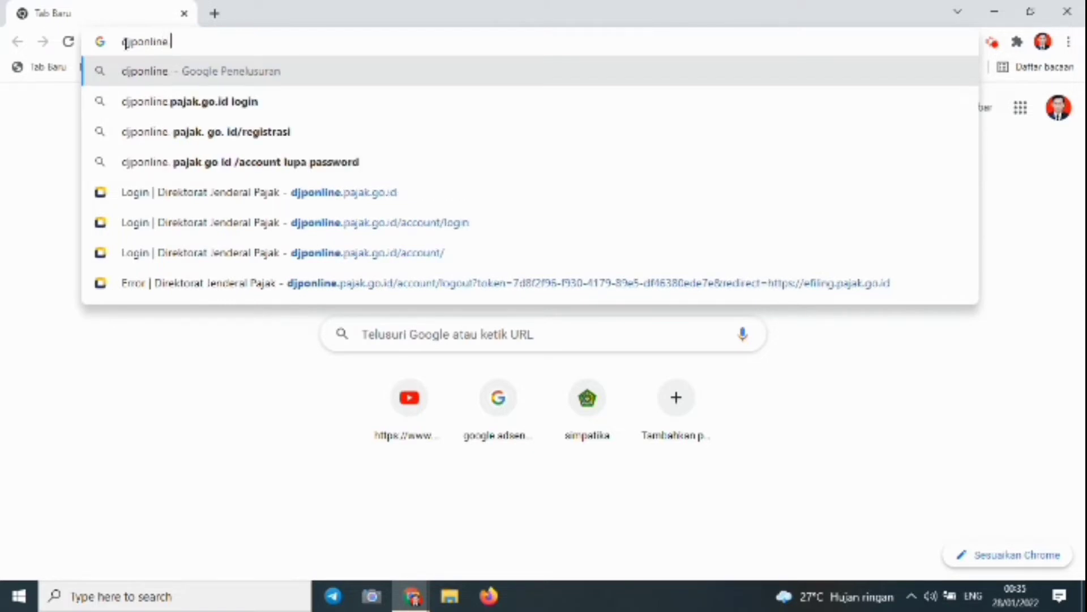
pyautogui.write('.ke')
pyautogui.press('BackSpace')
pyautogui.press('BackSpace')
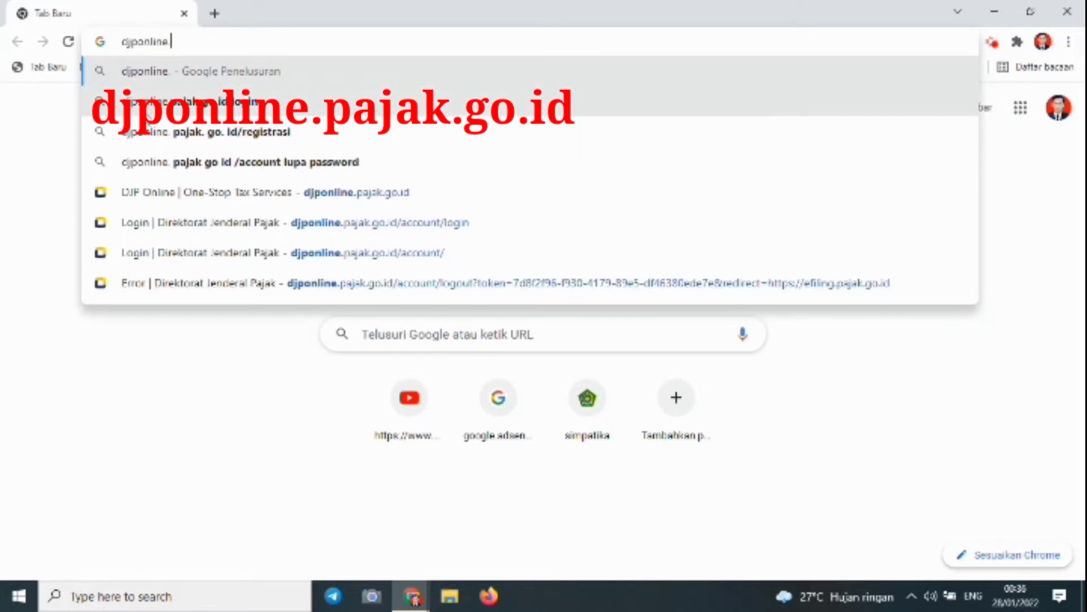
pyautogui.click(147, 102)
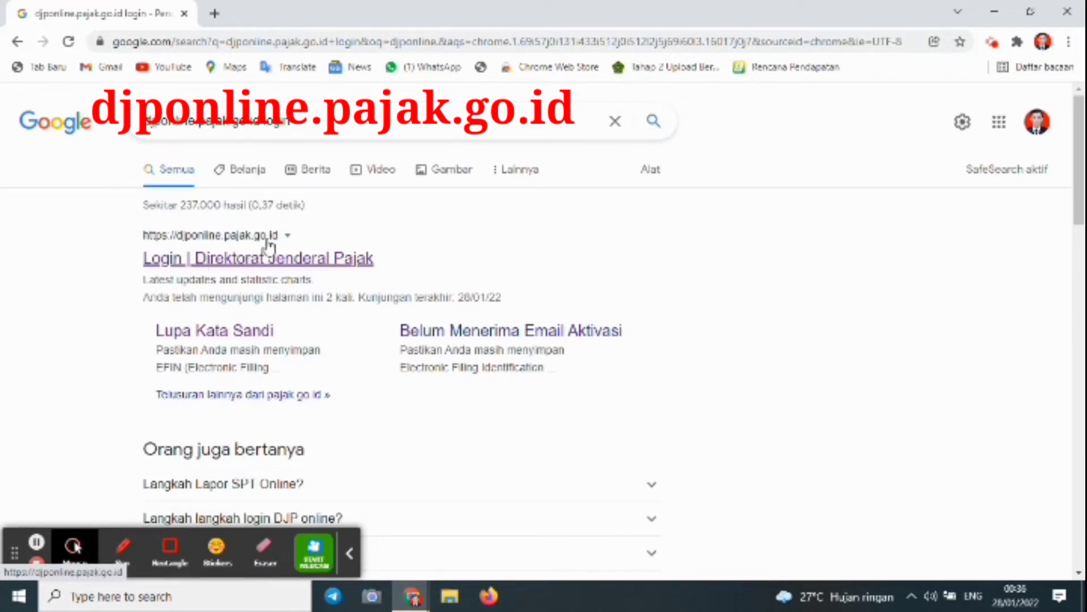
# Open the 'Login | Direktorat Jenderal Pajak' result and close the PPS promo popup
pyautogui.click(237, 265)
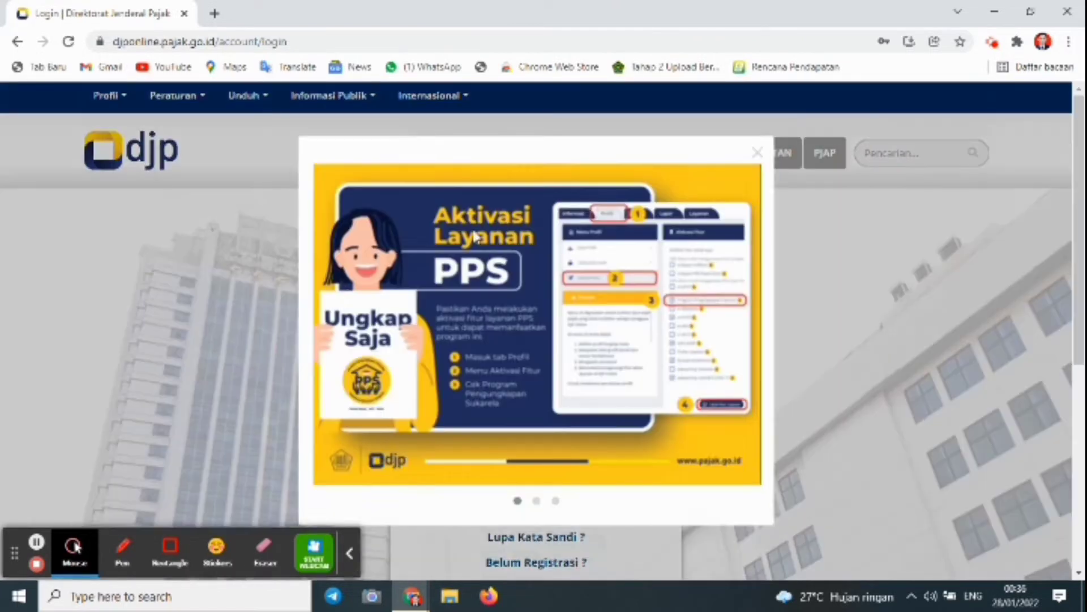
pyautogui.click(349, 553)
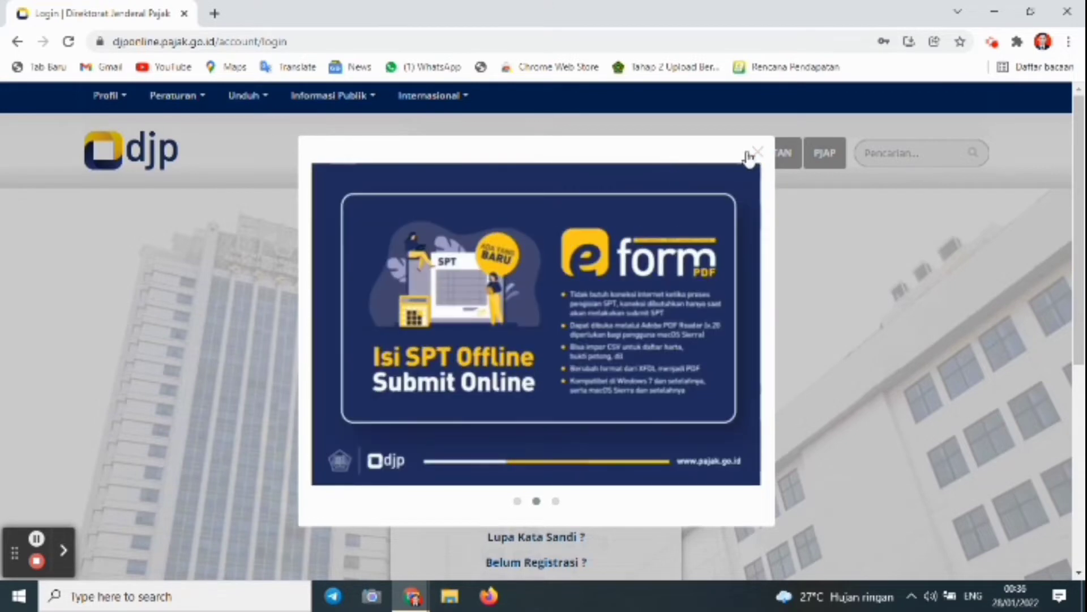
pyautogui.click(753, 157)
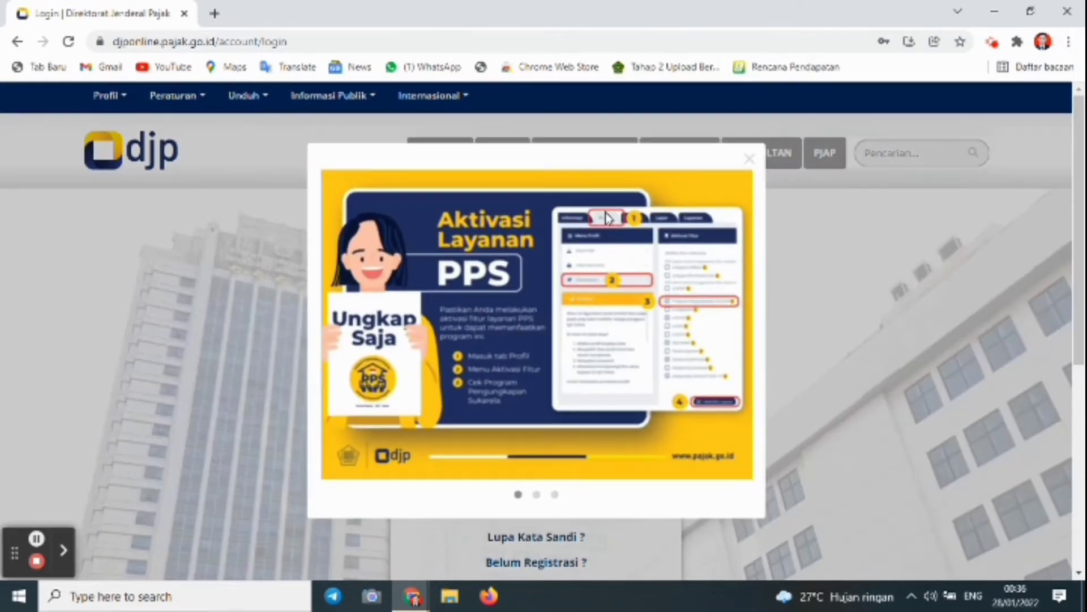
pyautogui.click(757, 158)
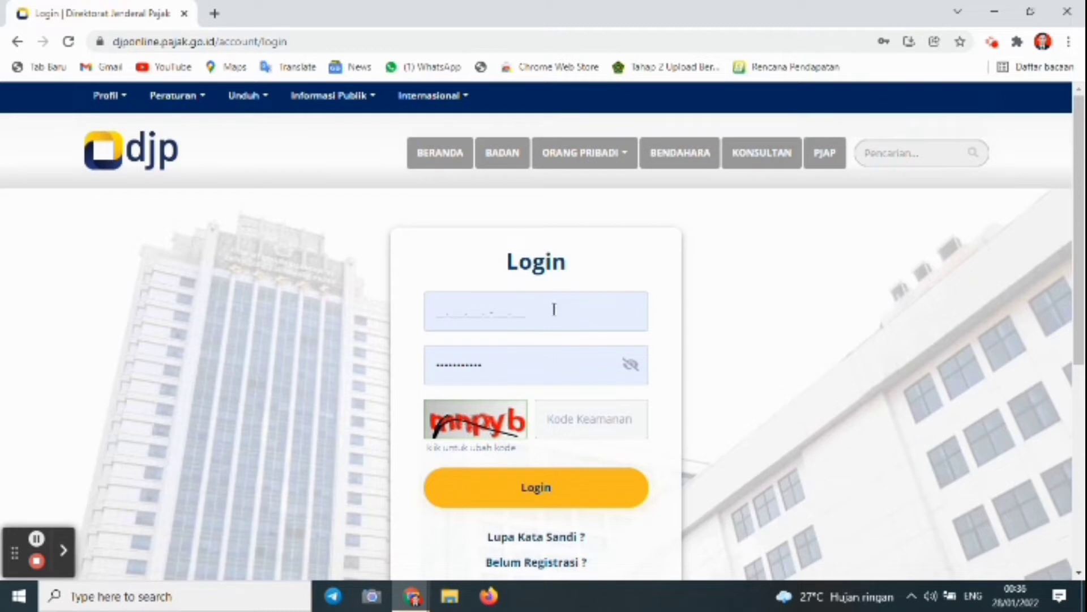
# Enter the taxpayer's NPWP in the login form, dismissing the saved-login suggestions
pyautogui.click(442, 314)
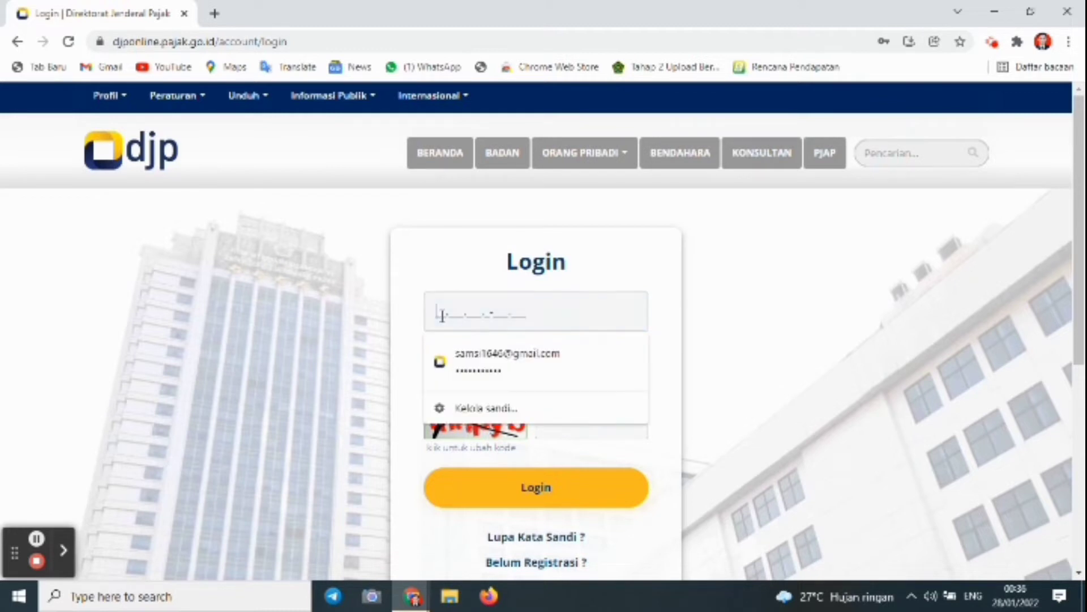
pyautogui.click(661, 262)
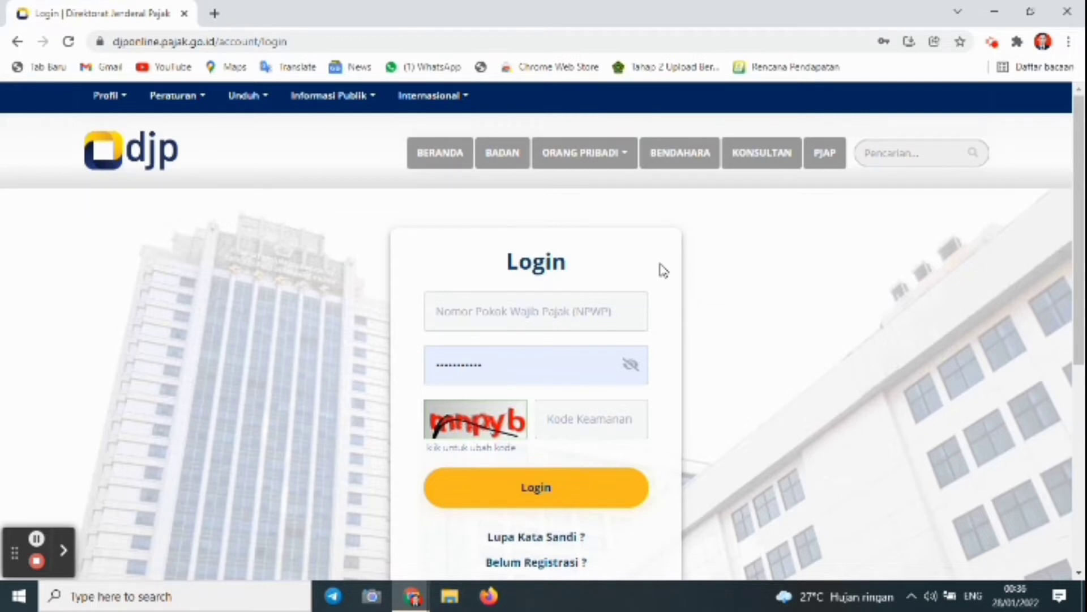
pyautogui.click(447, 311)
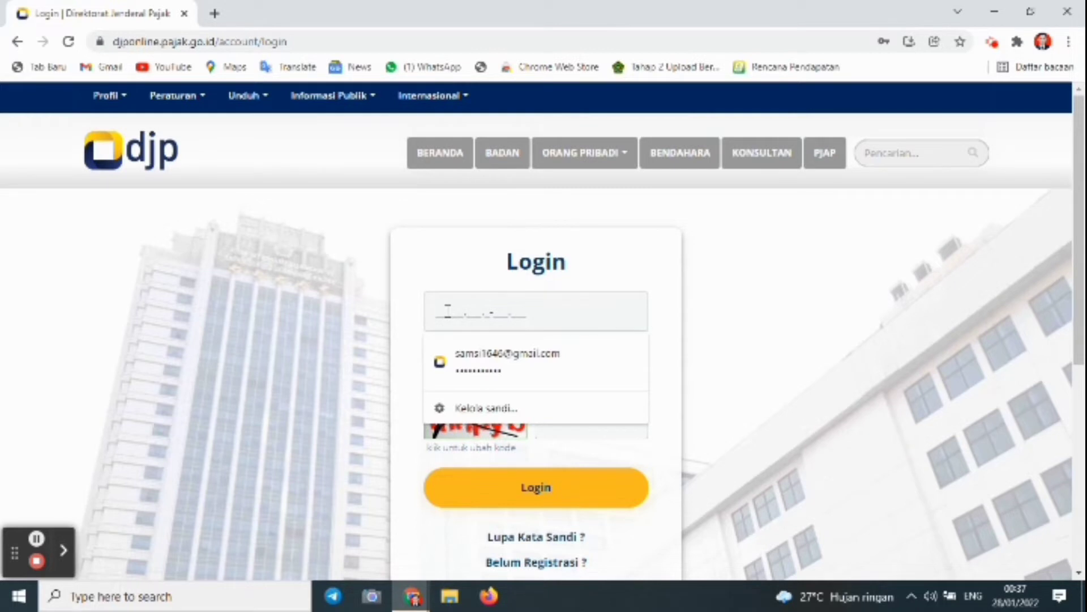
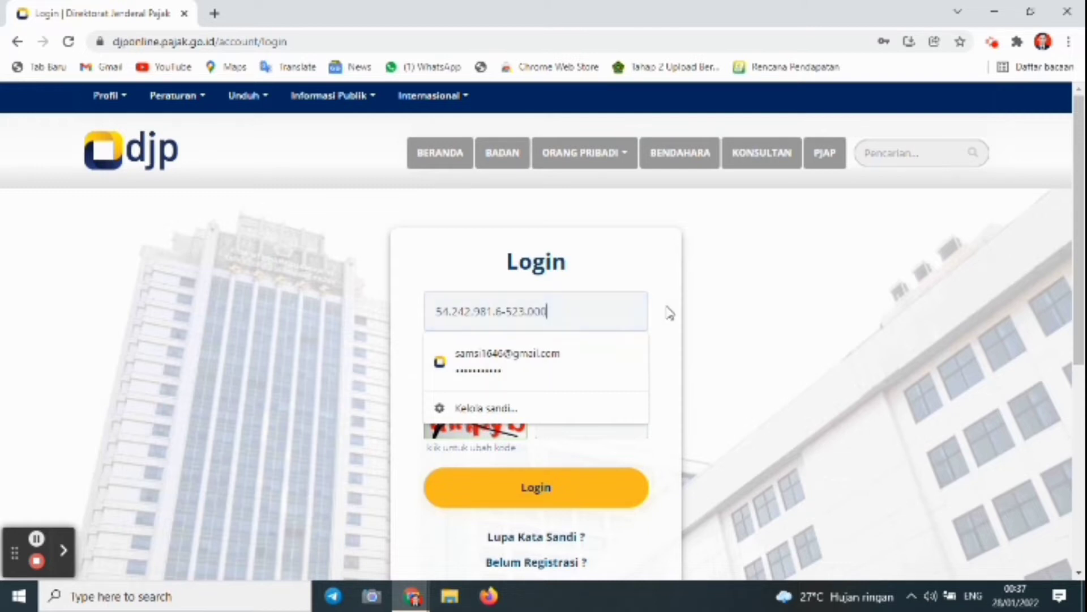
pyautogui.click(669, 308)
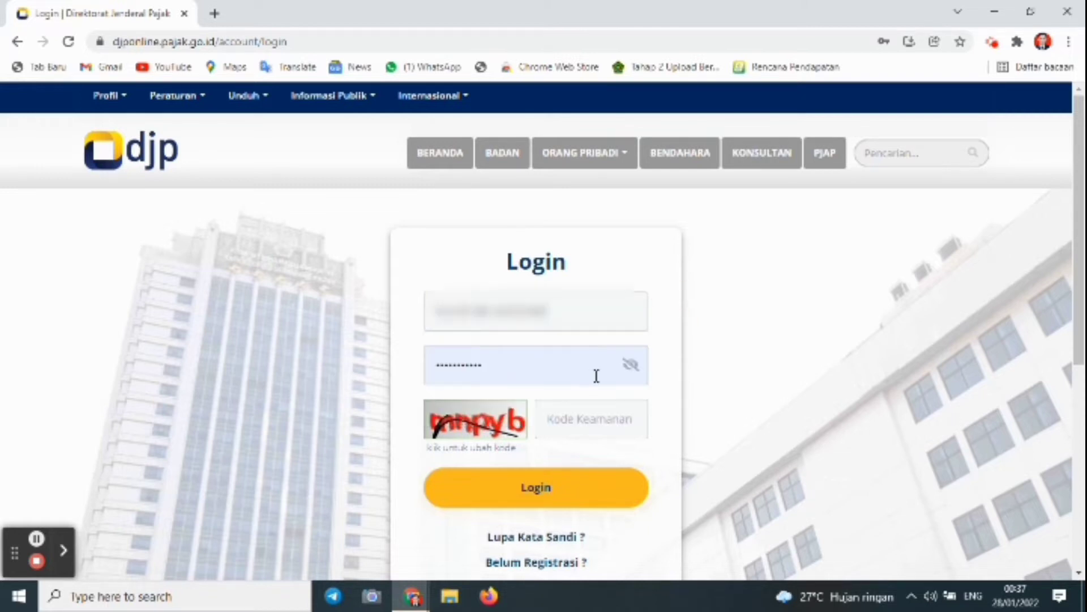
# Check the password, enter the Kode Keamanan security code, and log in
pyautogui.click(631, 367)
pyautogui.click(631, 367)
pyautogui.click(566, 421)
pyautogui.write('mnoyb')
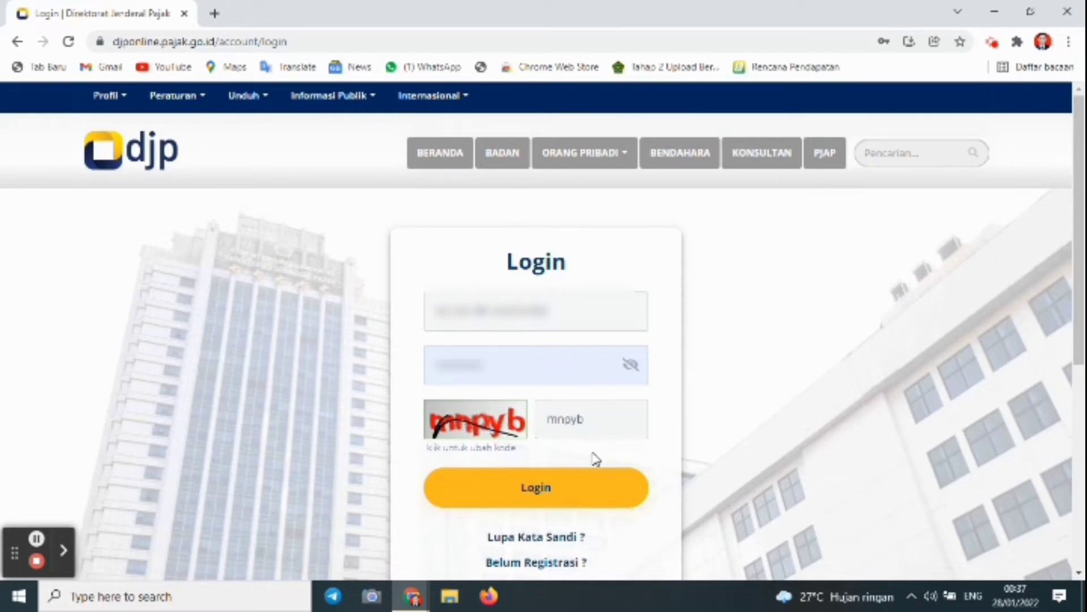
pyautogui.click(573, 480)
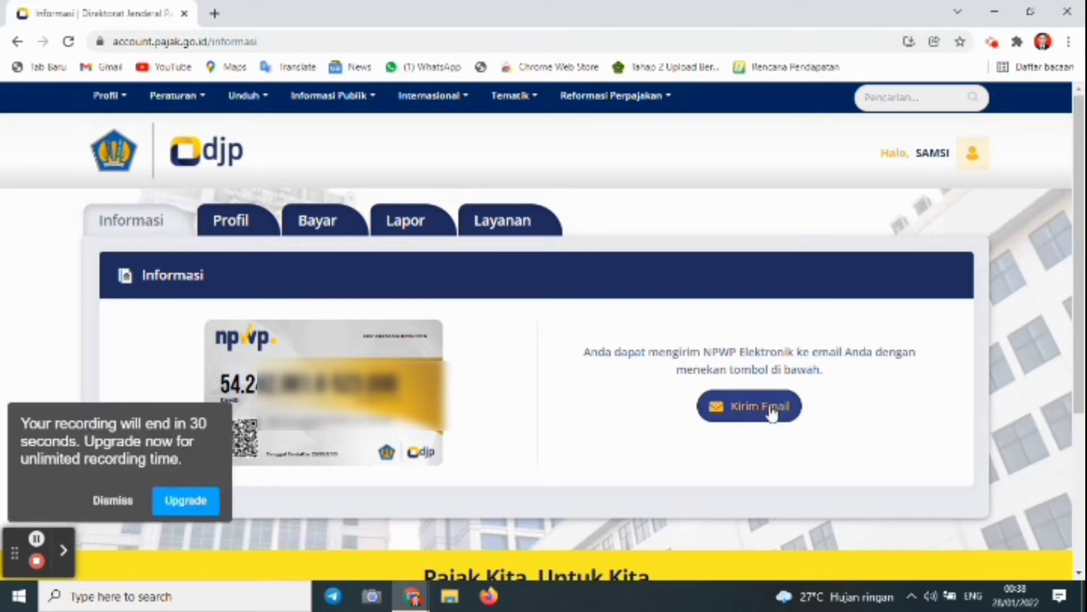
# Email the electronic NPWP card via Kirim Email, confirm the Berhasil message, and open a new tab
pyautogui.click(115, 500)
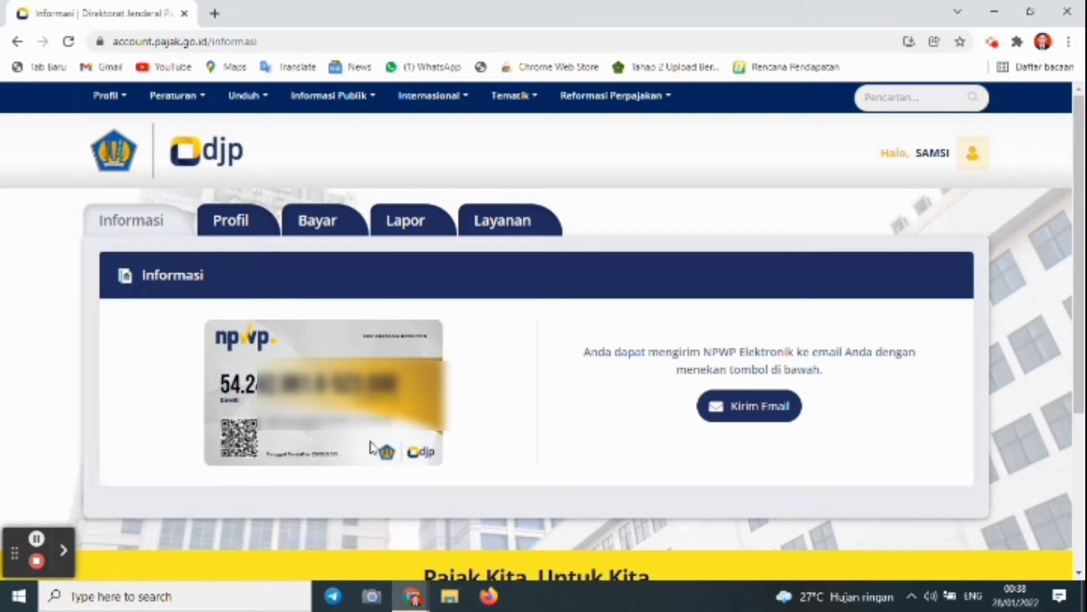
pyautogui.click(738, 404)
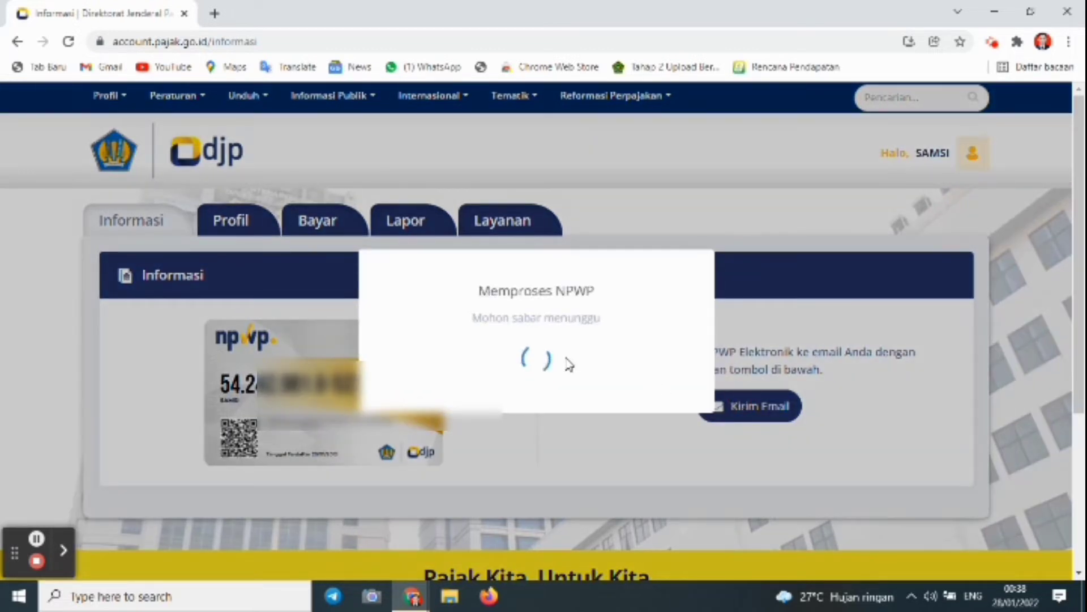
pyautogui.click(547, 422)
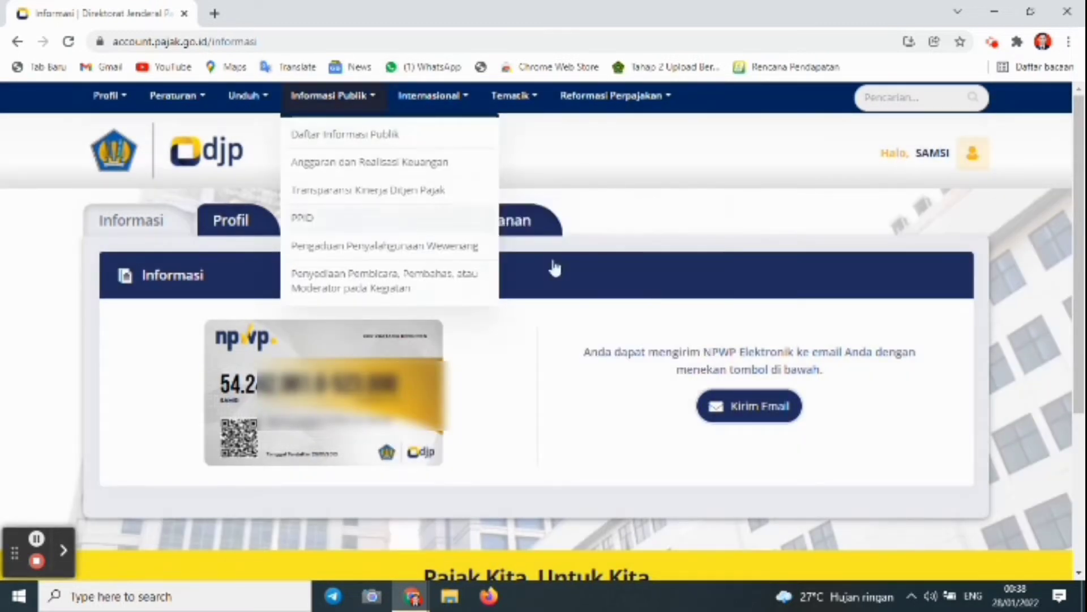
pyautogui.click(214, 14)
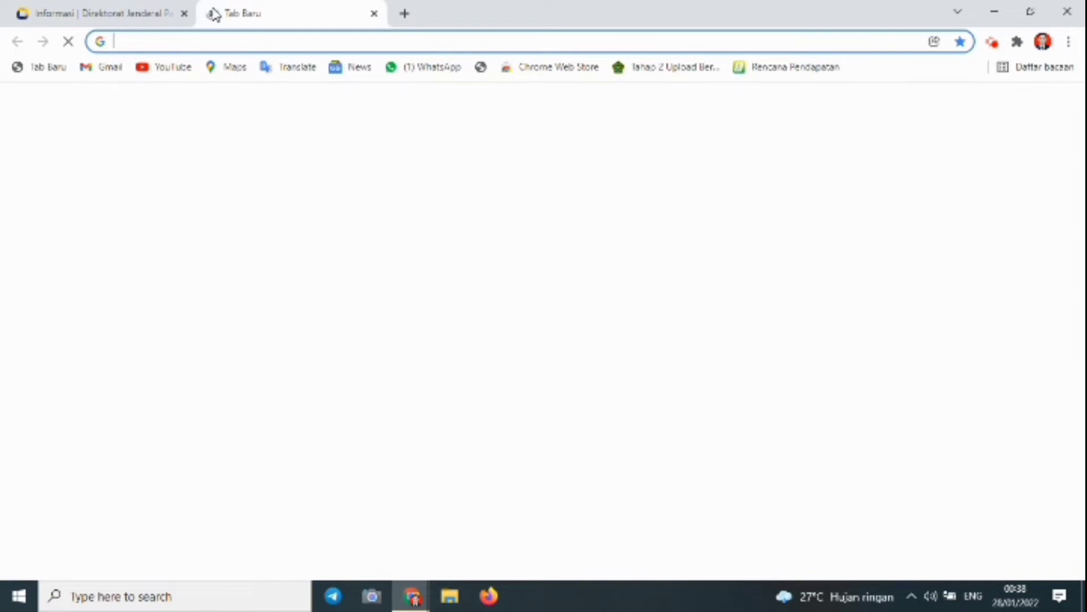
# Read the '[DJP Online] Permintaan NPWP Elektronik' email in Gmail, then return to the Informasi tab
pyautogui.click(112, 68)
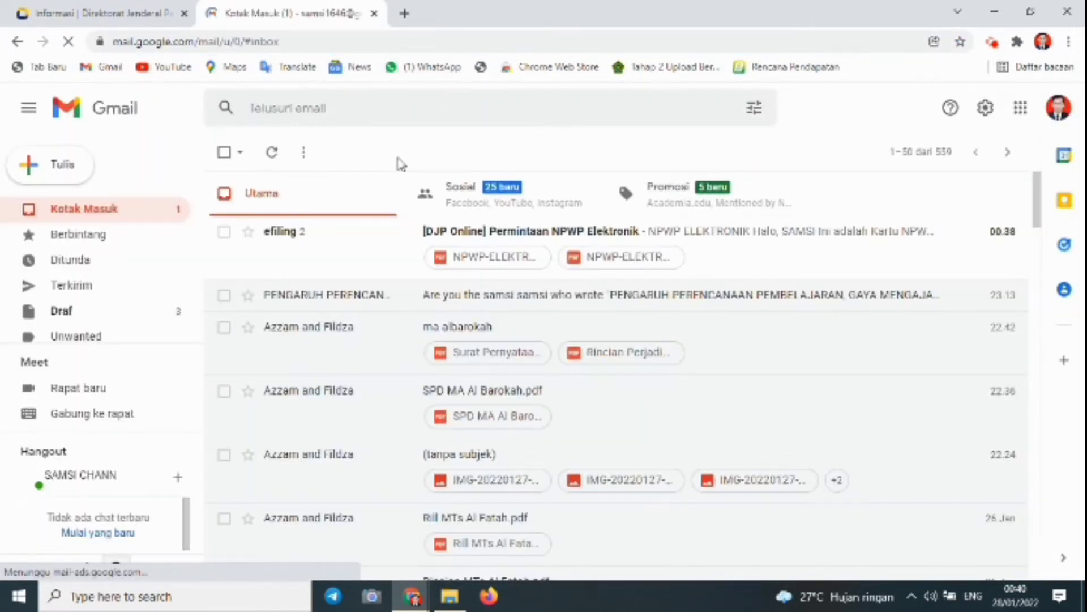
pyautogui.click(545, 231)
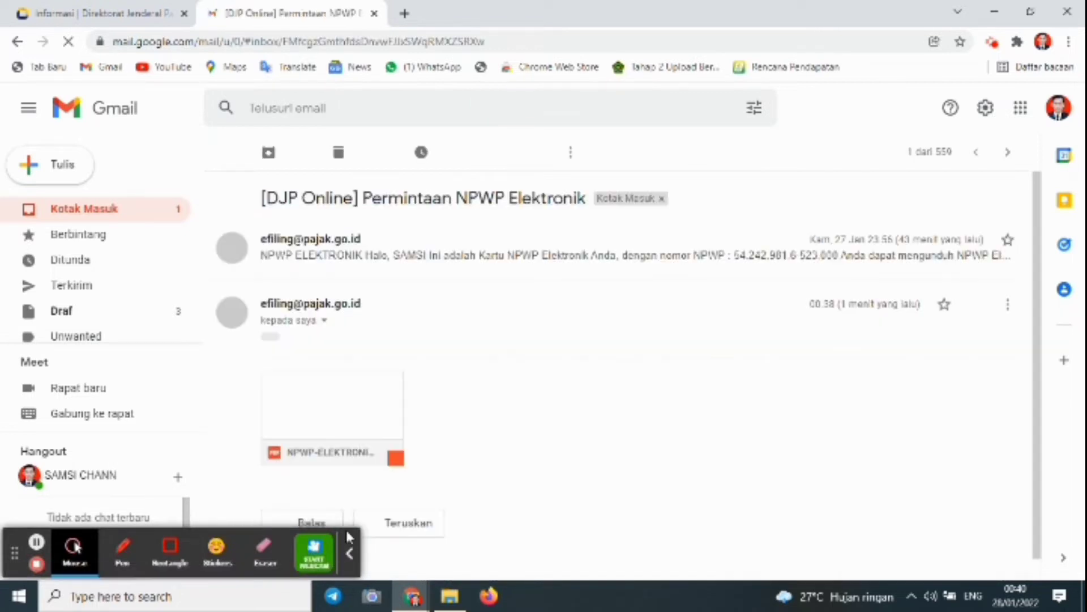
pyautogui.click(350, 553)
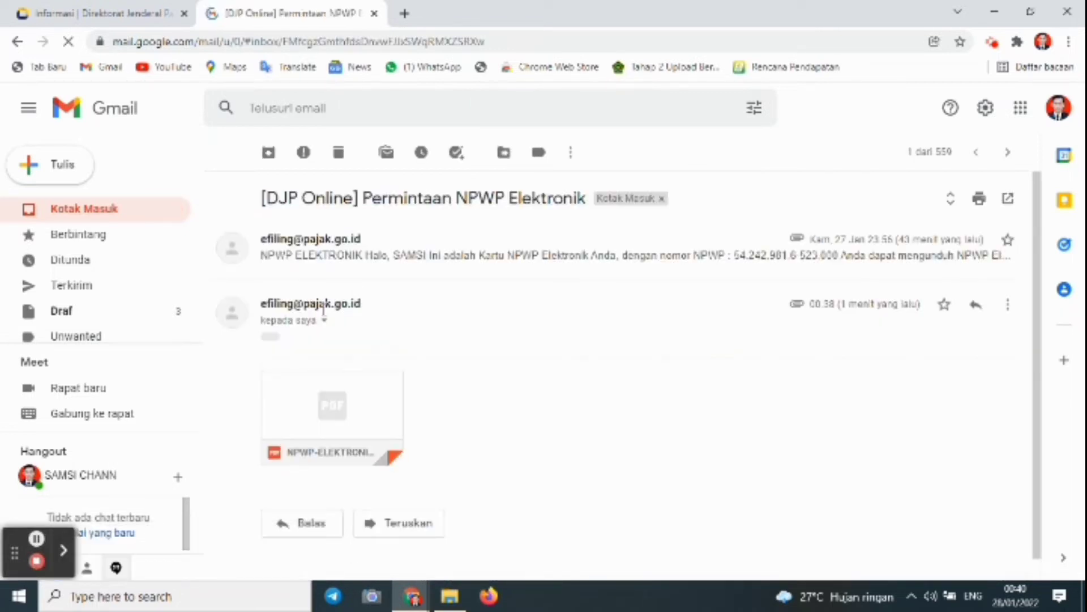
pyautogui.click(102, 12)
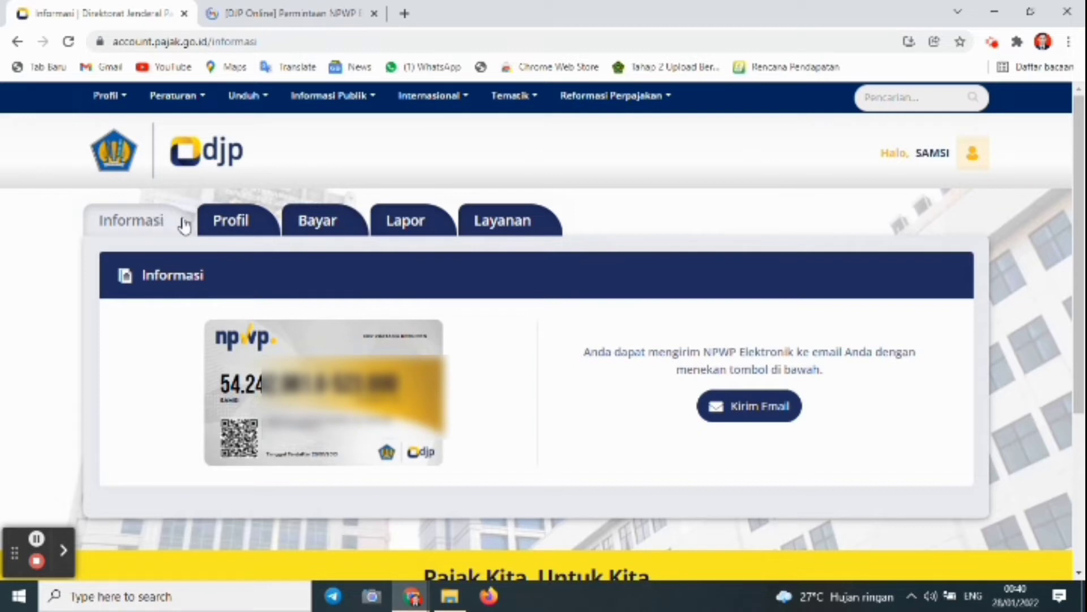
# Look through the Profil and Bayar pages, ending on the Lapor reporting page
pyautogui.click(244, 222)
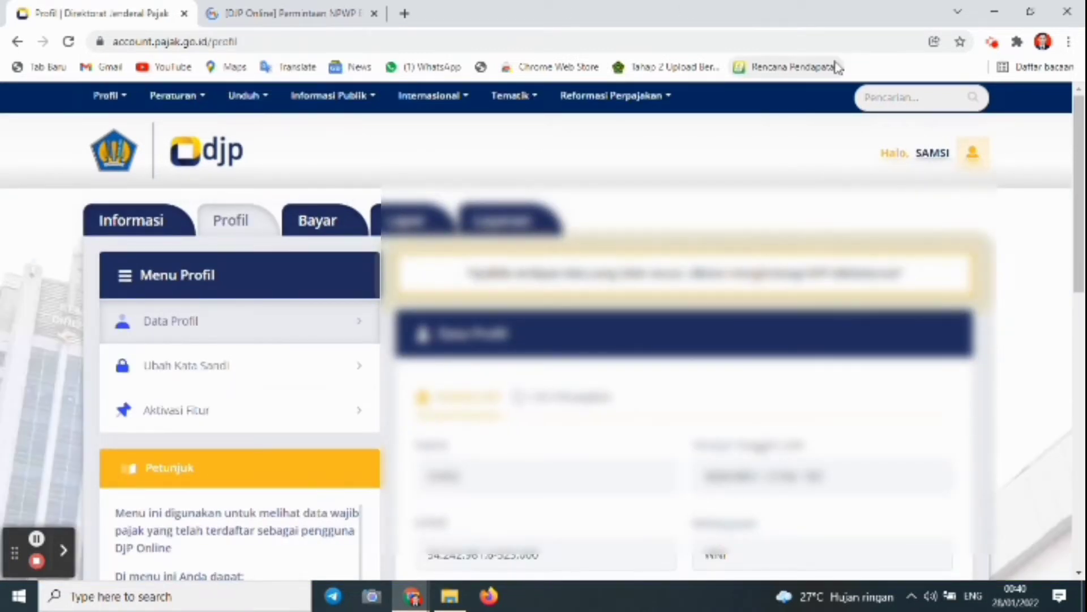
pyautogui.moveTo(1072, 186); pyautogui.dragTo(1042, 104)
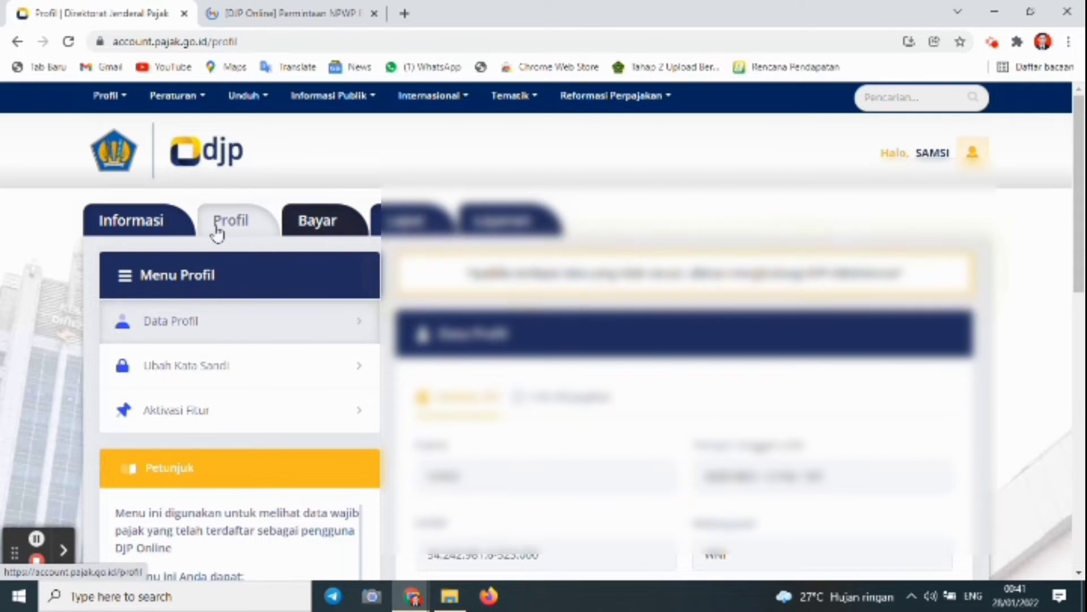
pyautogui.click(435, 233)
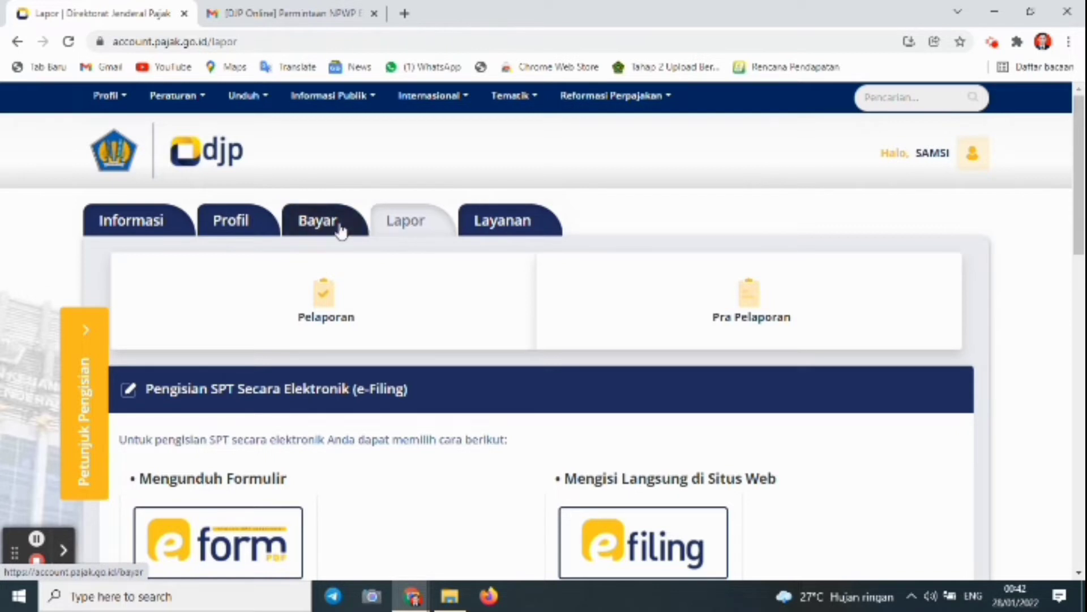
pyautogui.click(314, 226)
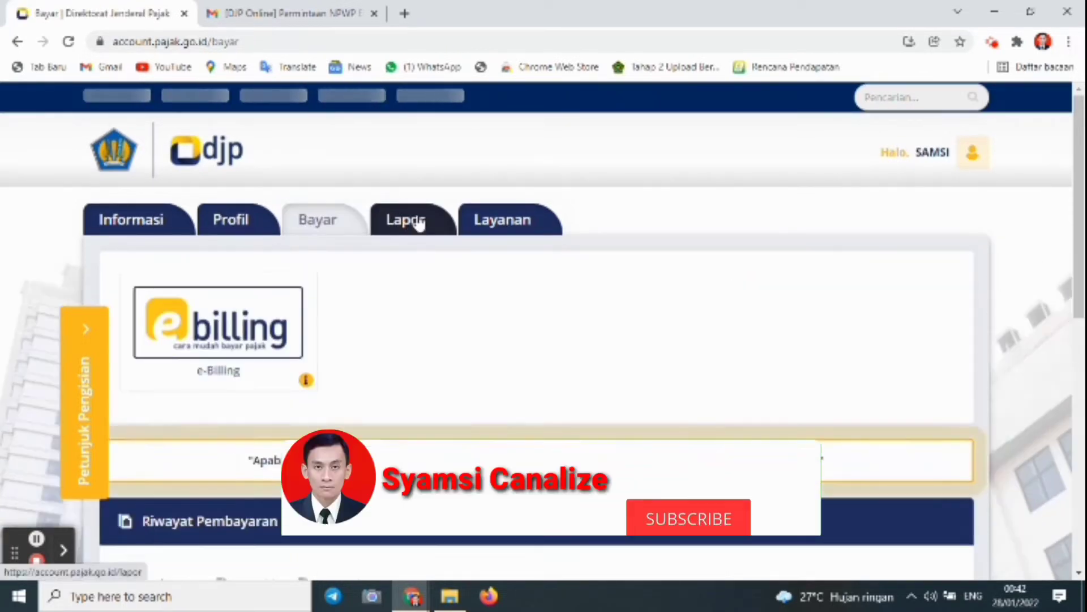
pyautogui.click(419, 220)
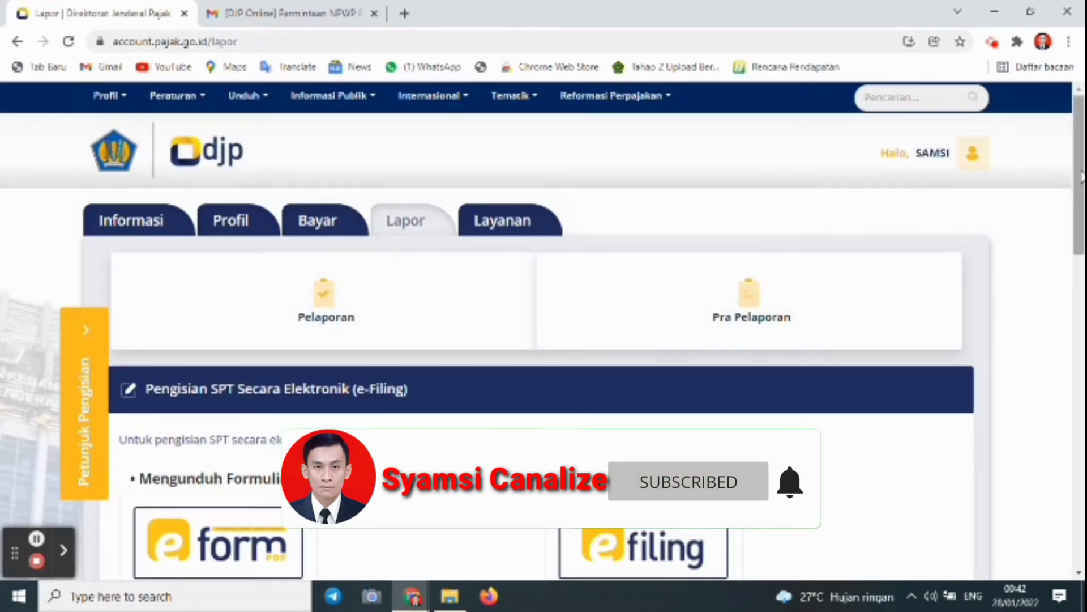
pyautogui.moveTo(1080, 177); pyautogui.dragTo(1080, 222)
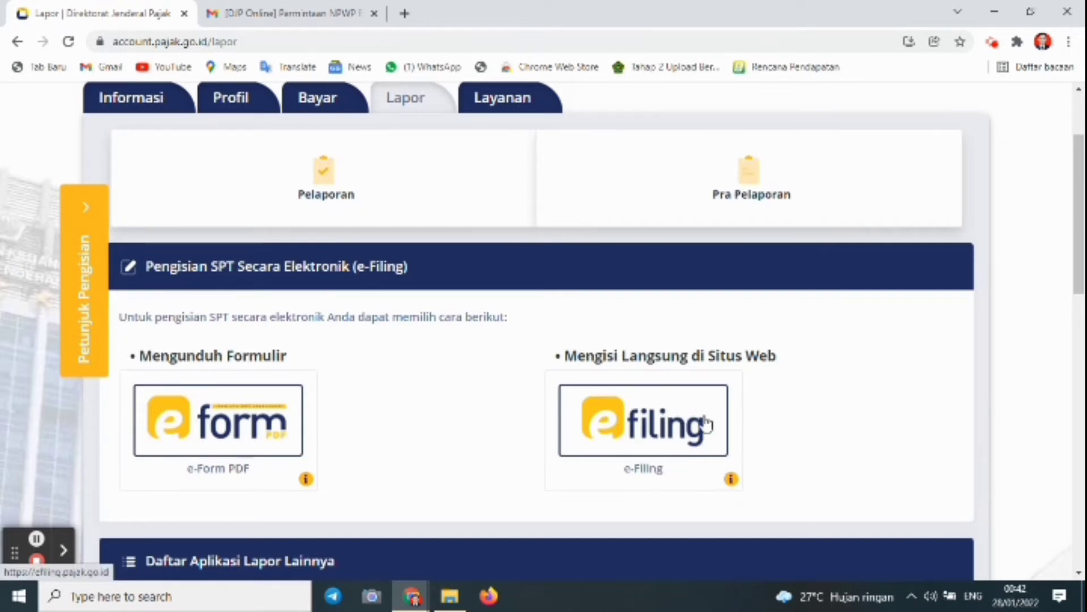
# Launch e-Filing and start a new return from the Buat SPT tab
pyautogui.moveTo(1080, 245); pyautogui.dragTo(1080, 284)
pyautogui.click(642, 324)
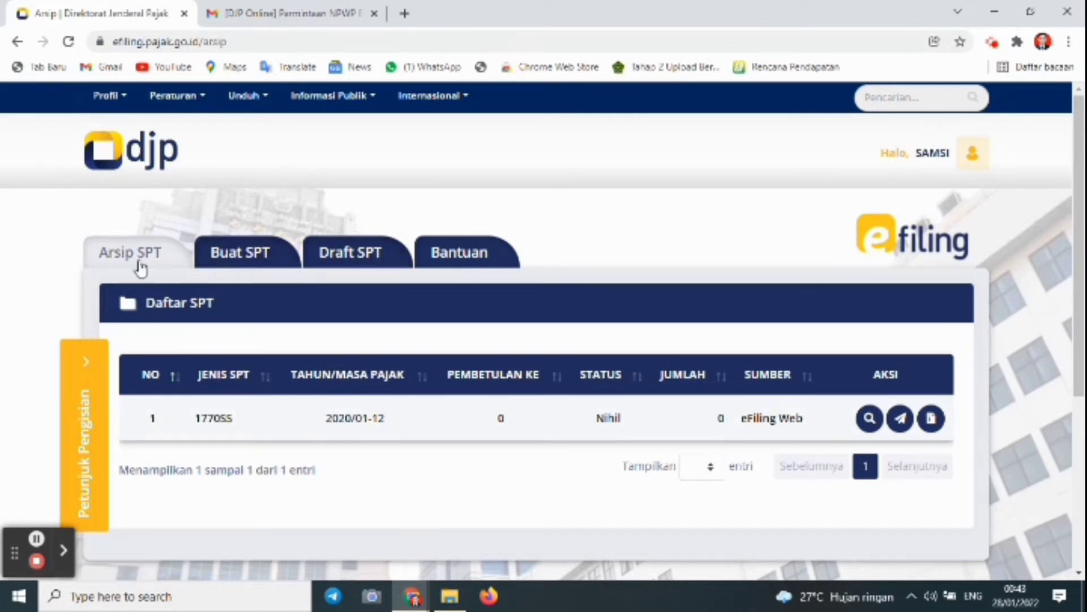
pyautogui.click(229, 260)
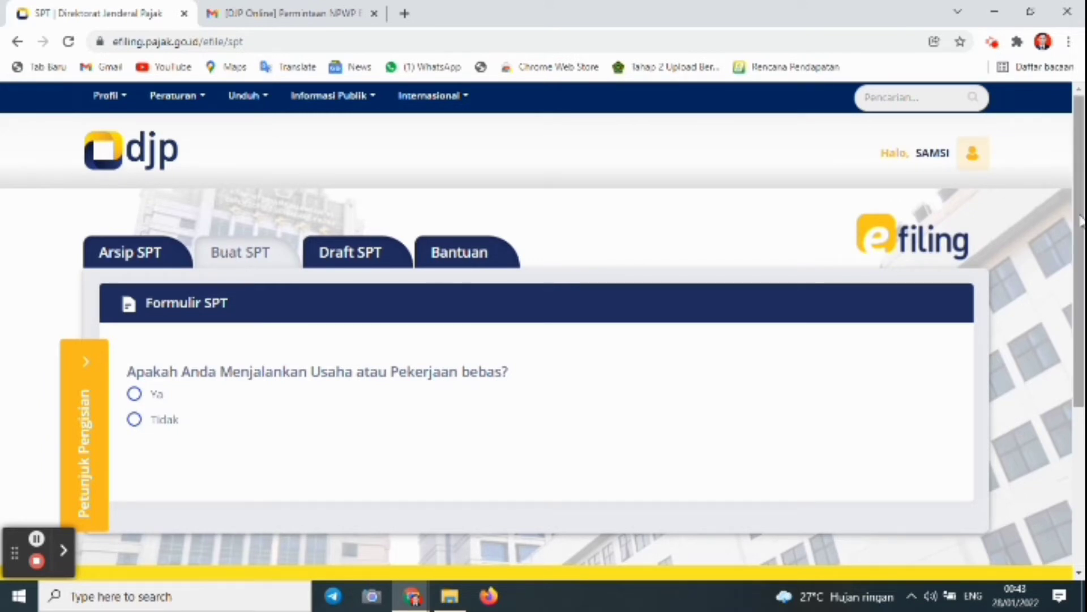
# Answer Tidak for business and separate spouse filing, Ya for gross income under 60 juta
pyautogui.moveTo(1080, 221); pyautogui.dragTo(1074, 288)
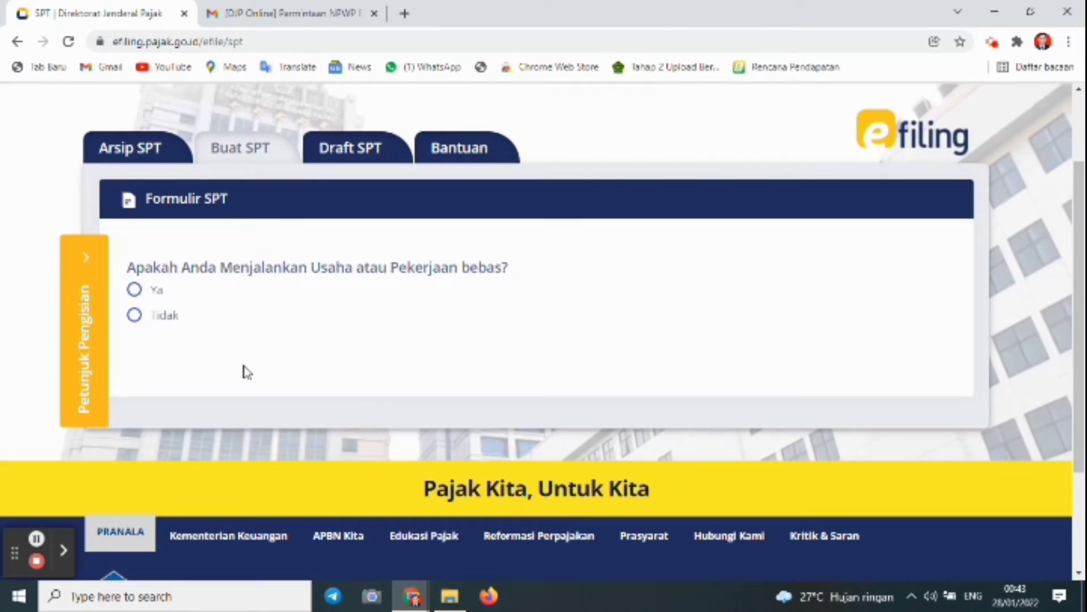
pyautogui.click(135, 321)
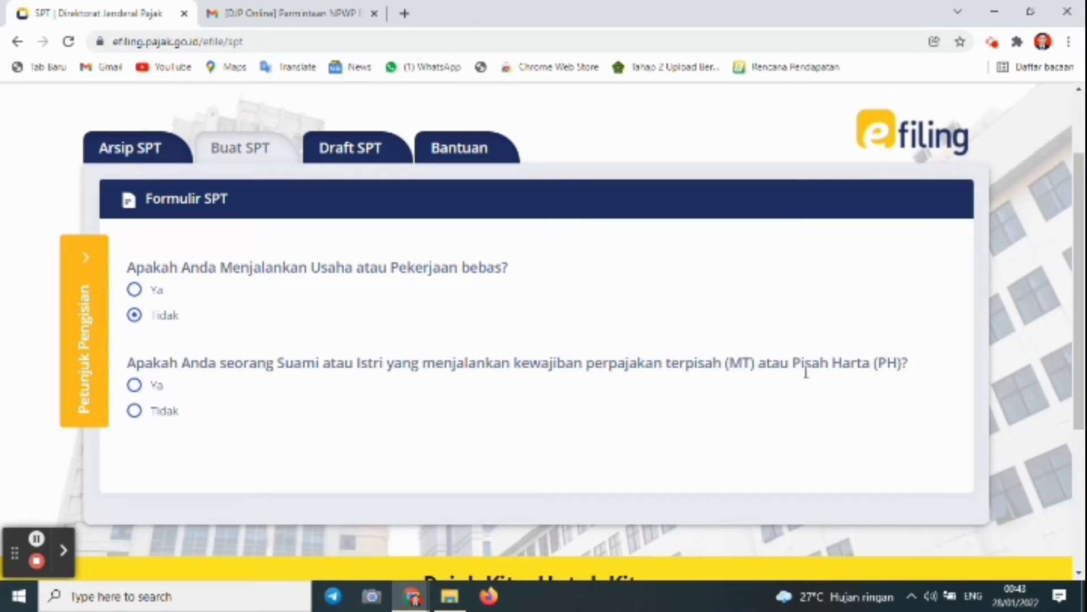
pyautogui.click(135, 412)
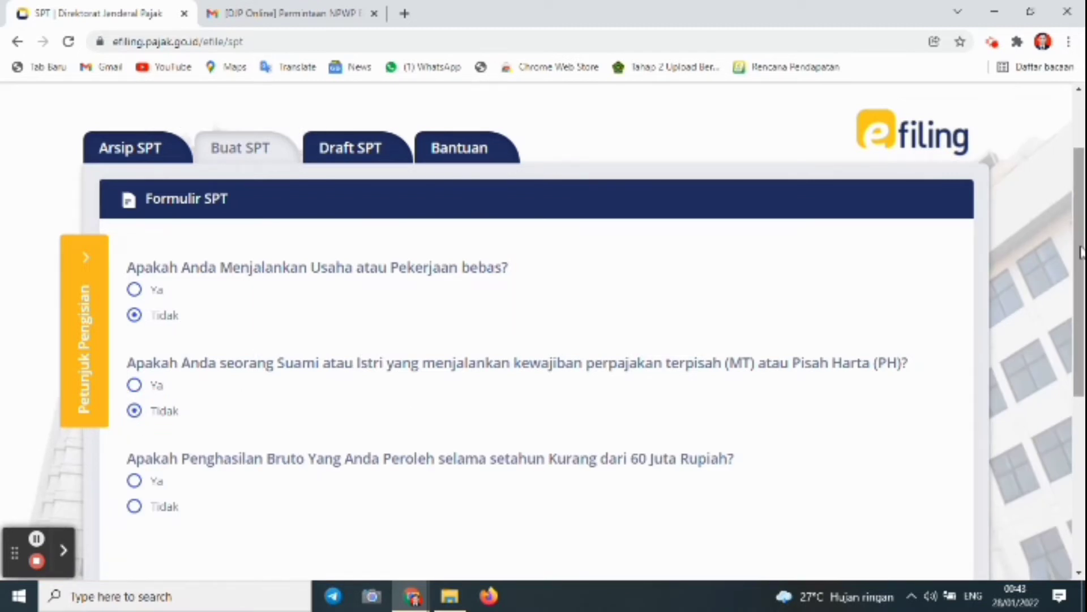
pyautogui.moveTo(1081, 252); pyautogui.dragTo(1080, 289)
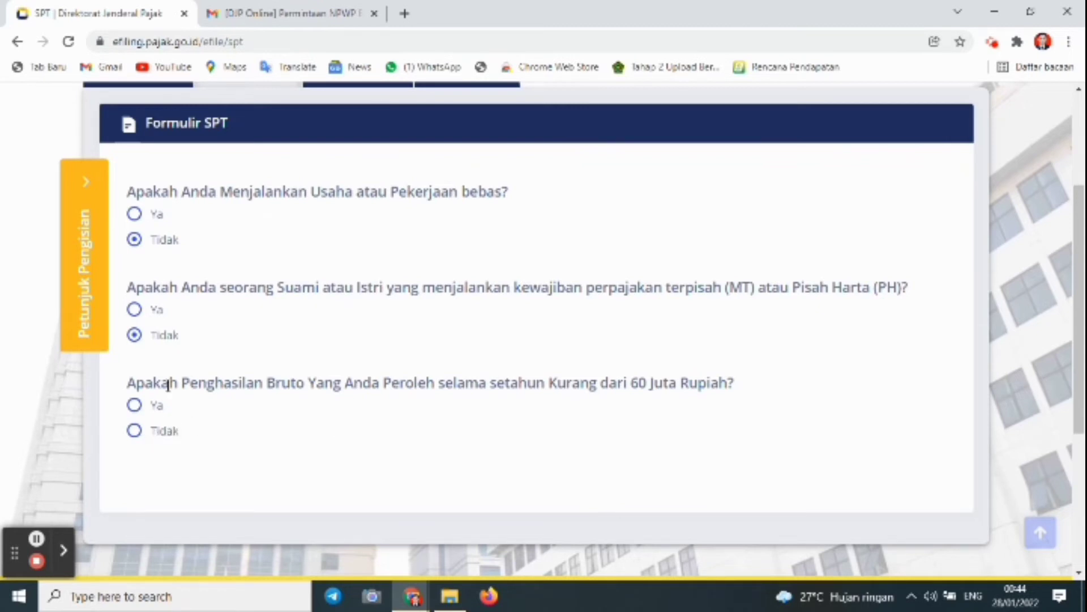
pyautogui.click(143, 406)
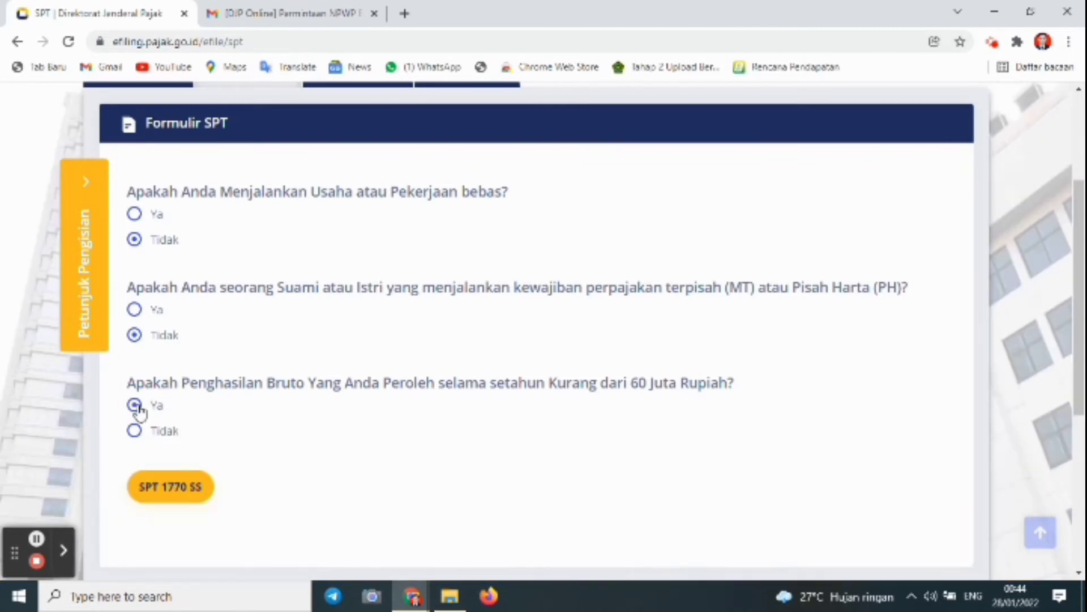
pyautogui.scroll(-1, 1071, 362)
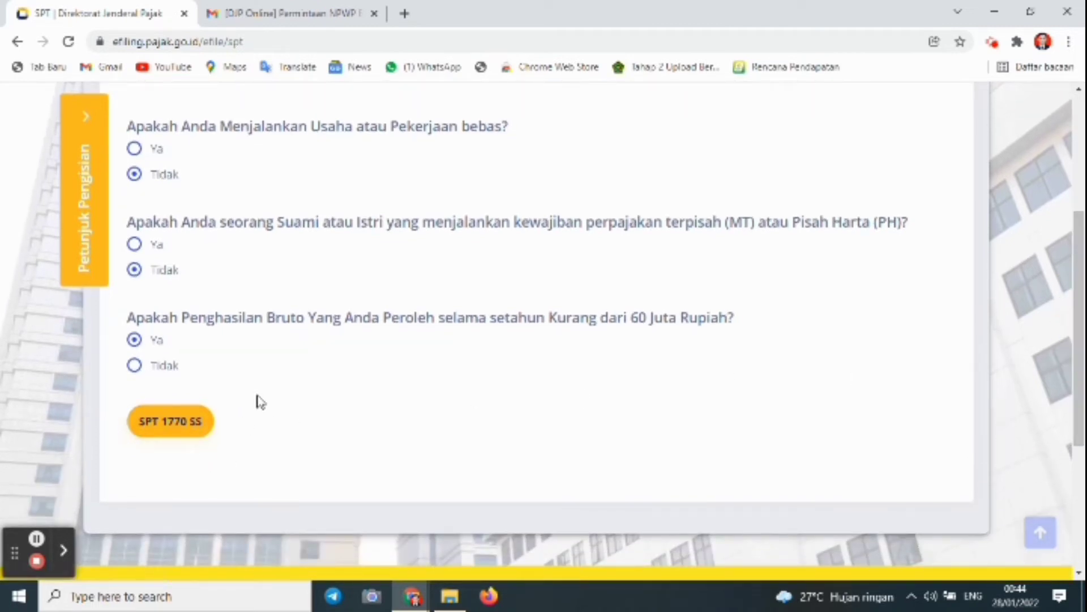
pyautogui.scroll(-1, 1019, 422)
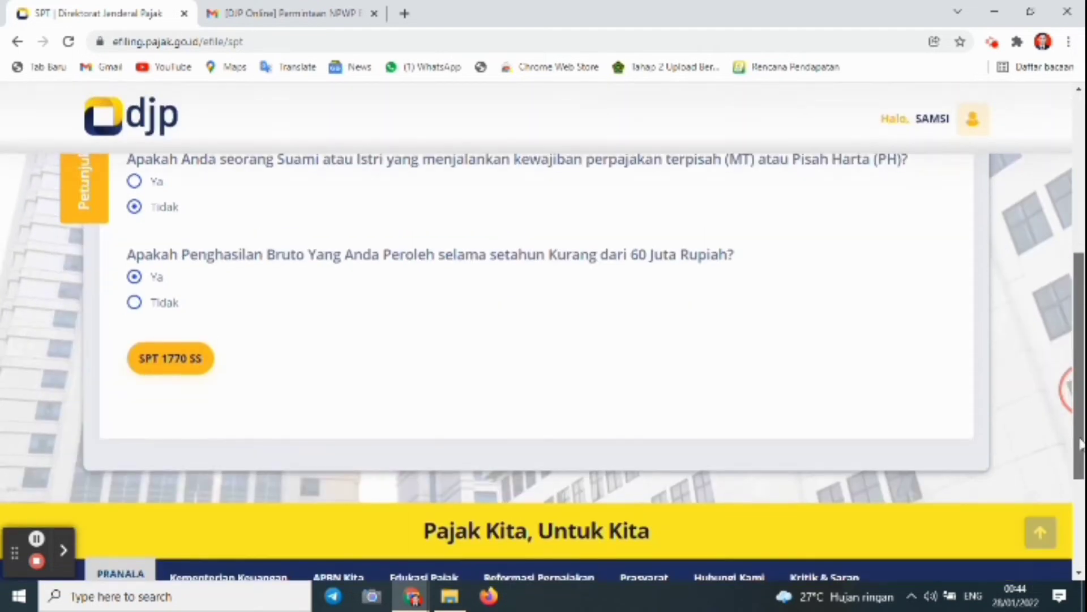
# Start the SPT 1770 SS form with Tahun Pajak 2021, Status SPT Normal, Pembetulan Ke 0
pyautogui.click(180, 365)
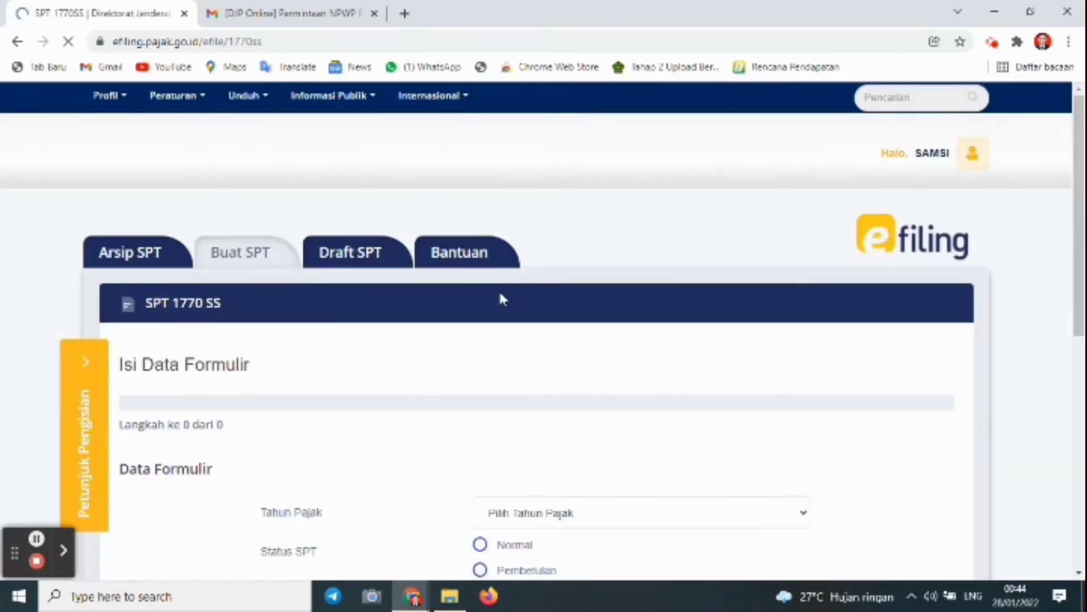
pyautogui.moveTo(1079, 203); pyautogui.dragTo(1077, 287)
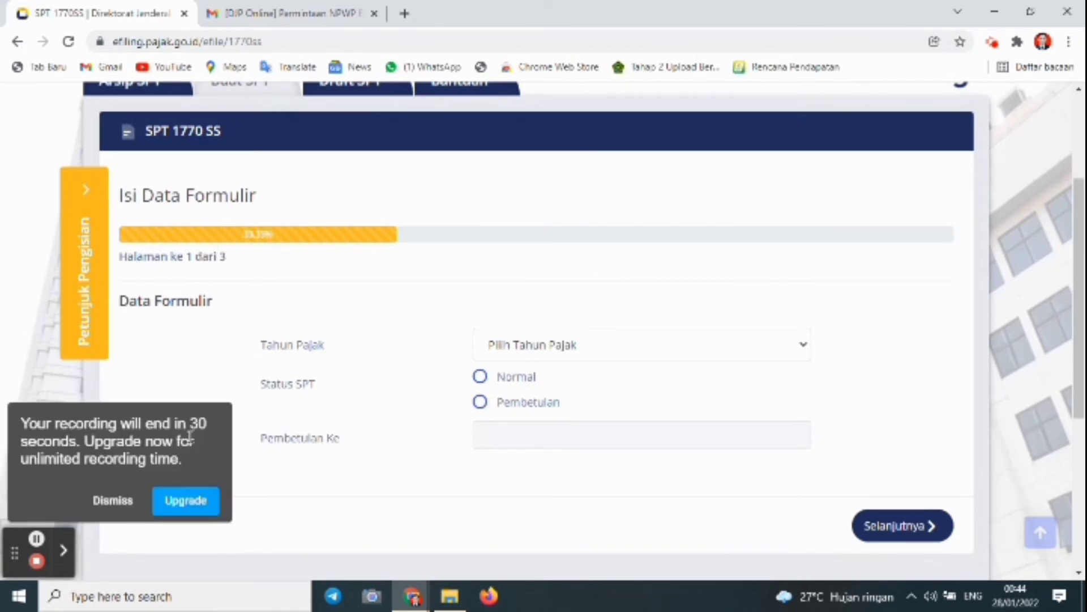
pyautogui.click(128, 501)
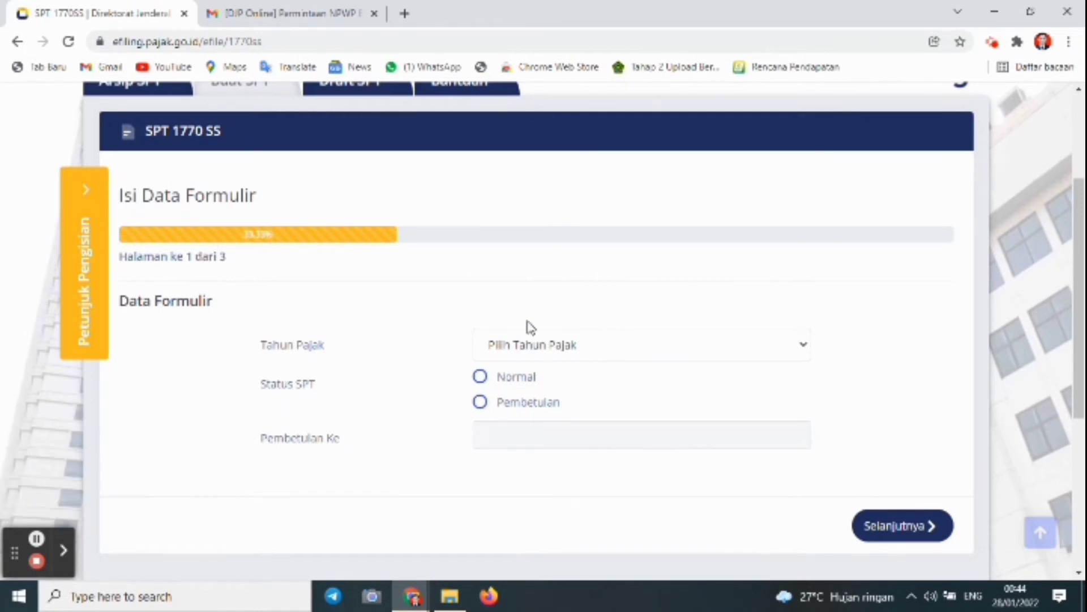
pyautogui.click(616, 344)
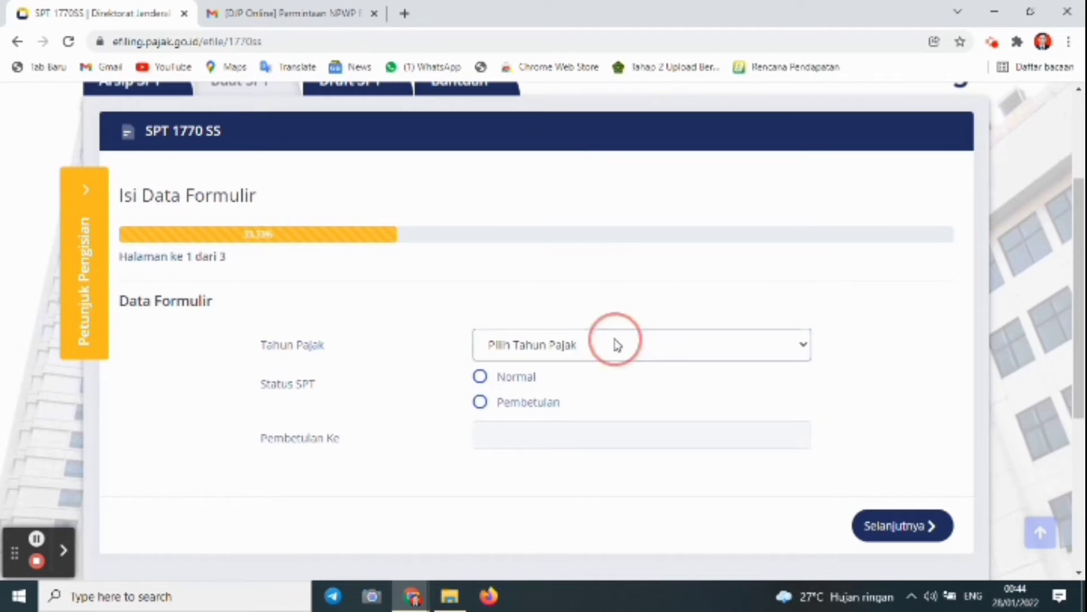
pyautogui.click(556, 388)
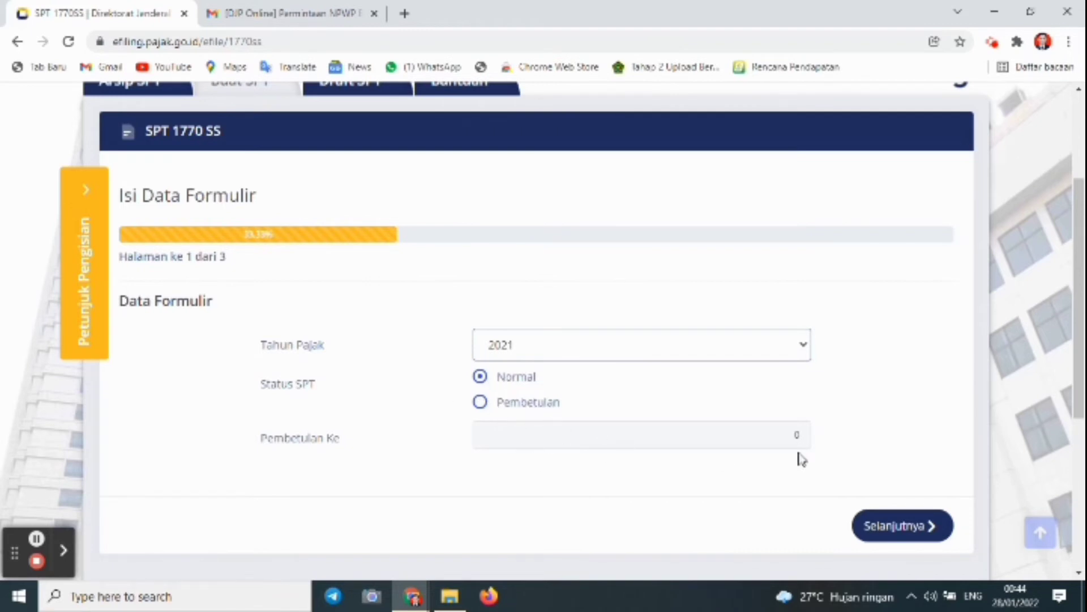
pyautogui.click(770, 434)
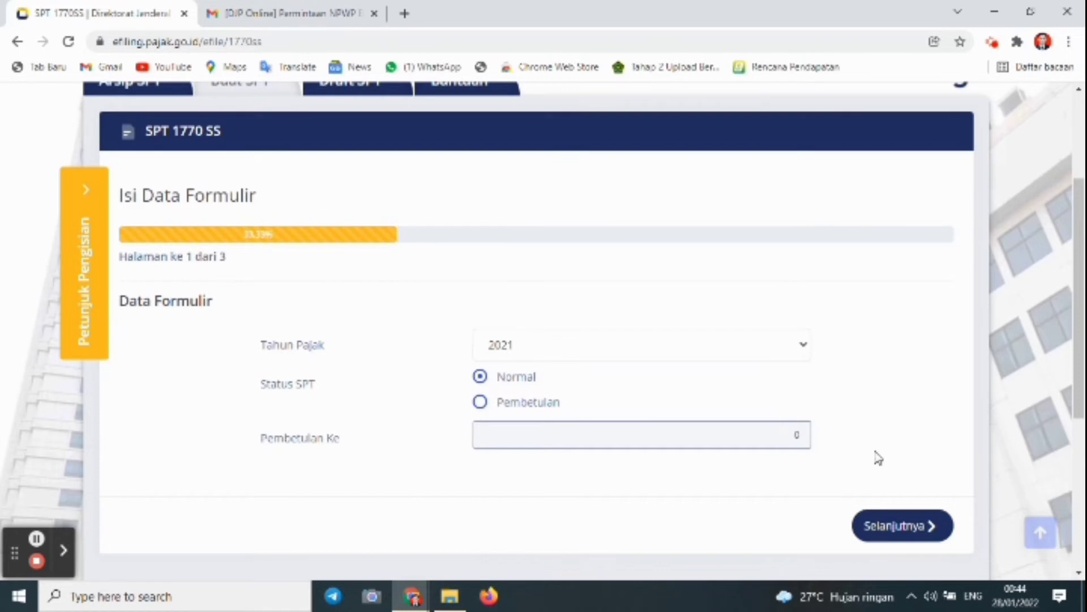
pyautogui.scroll(-1, 996, 419)
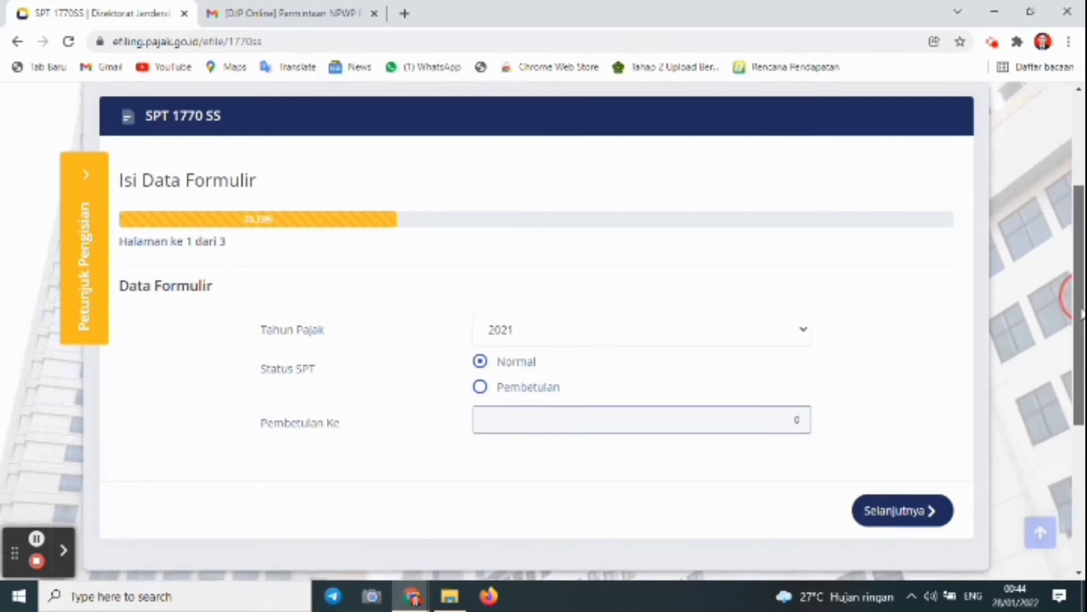
# On the form's second page, enter 30.000.000 as the row 1 gross income
pyautogui.click(930, 480)
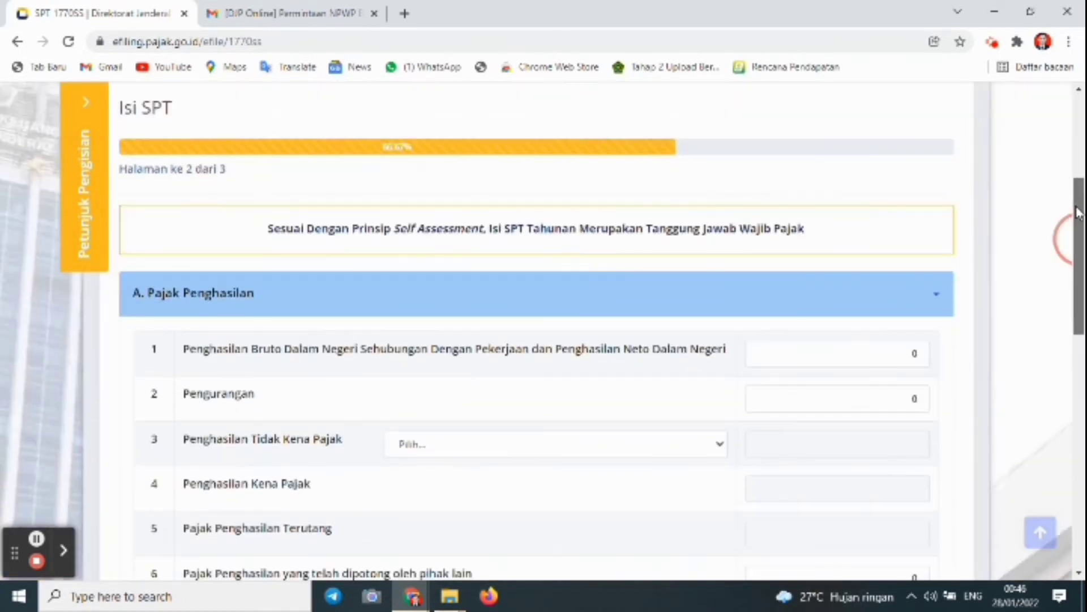
pyautogui.scroll(1, 1078, 213)
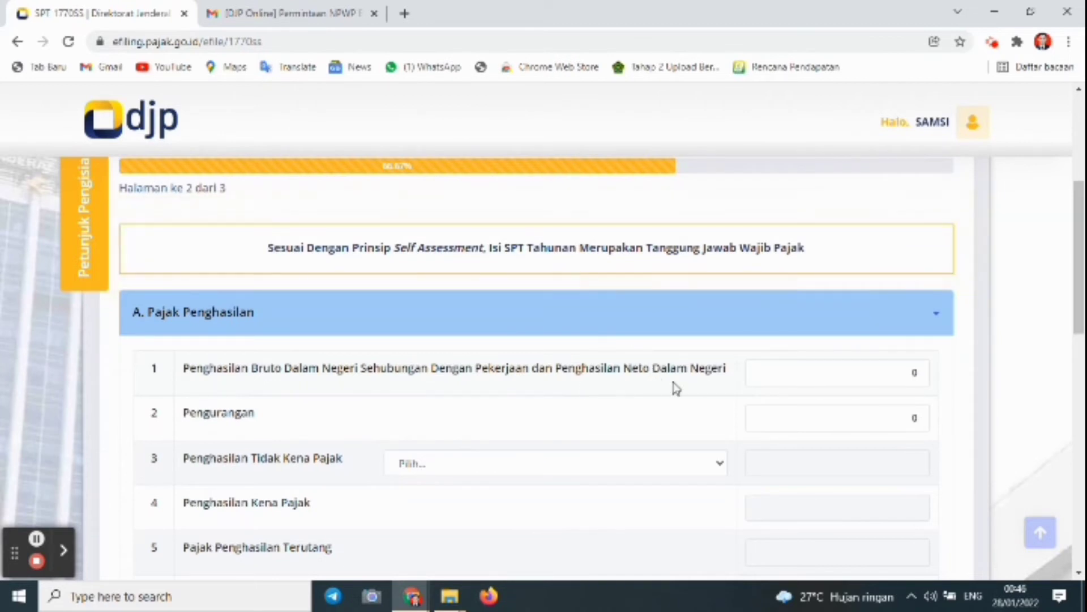
pyautogui.click(921, 375)
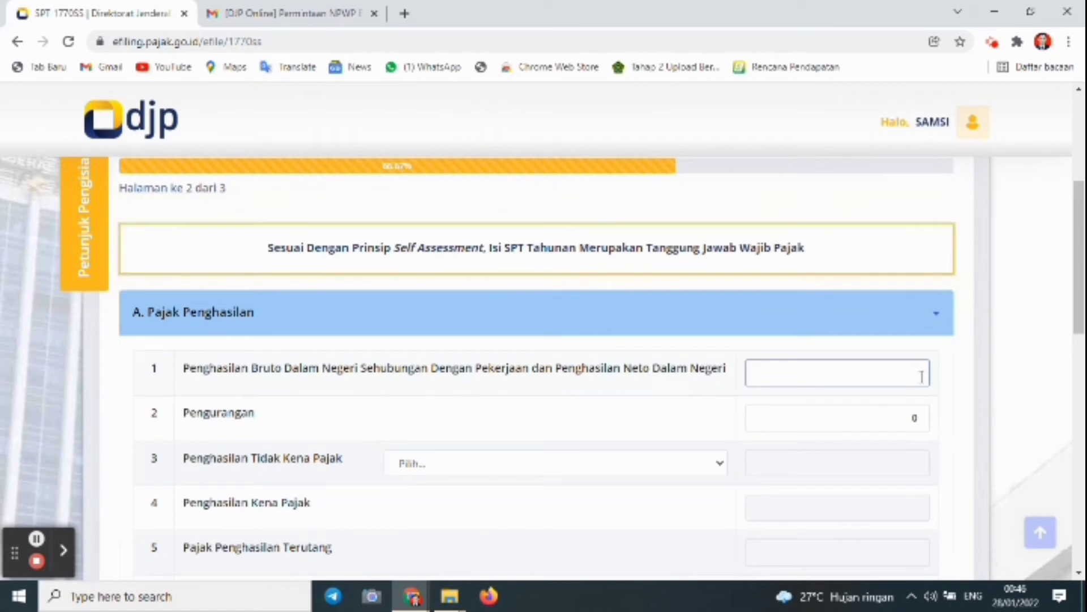
pyautogui.write('30.000')
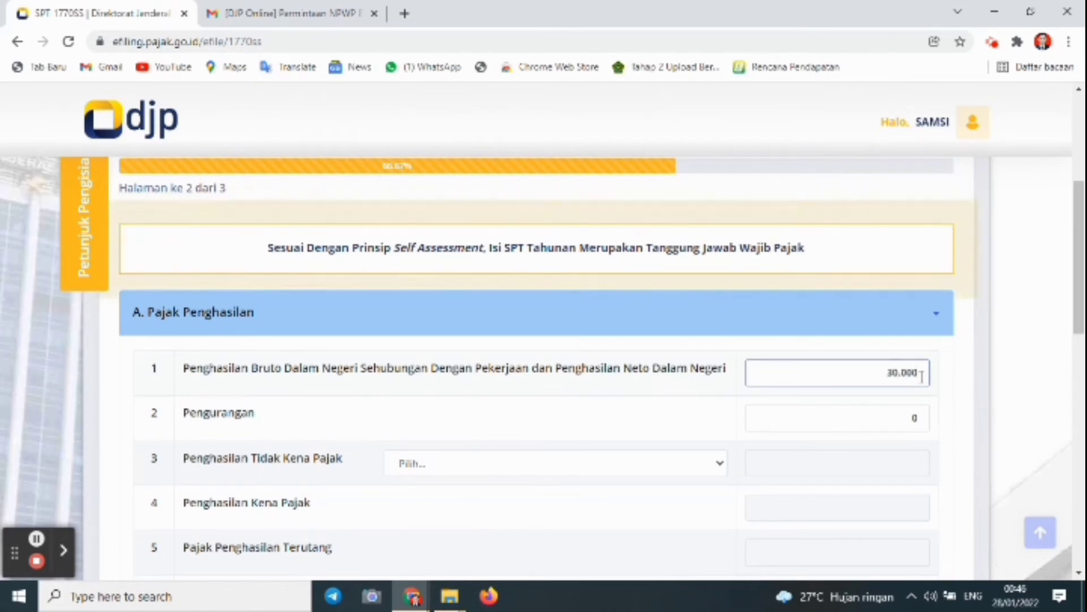
pyautogui.write('.00')
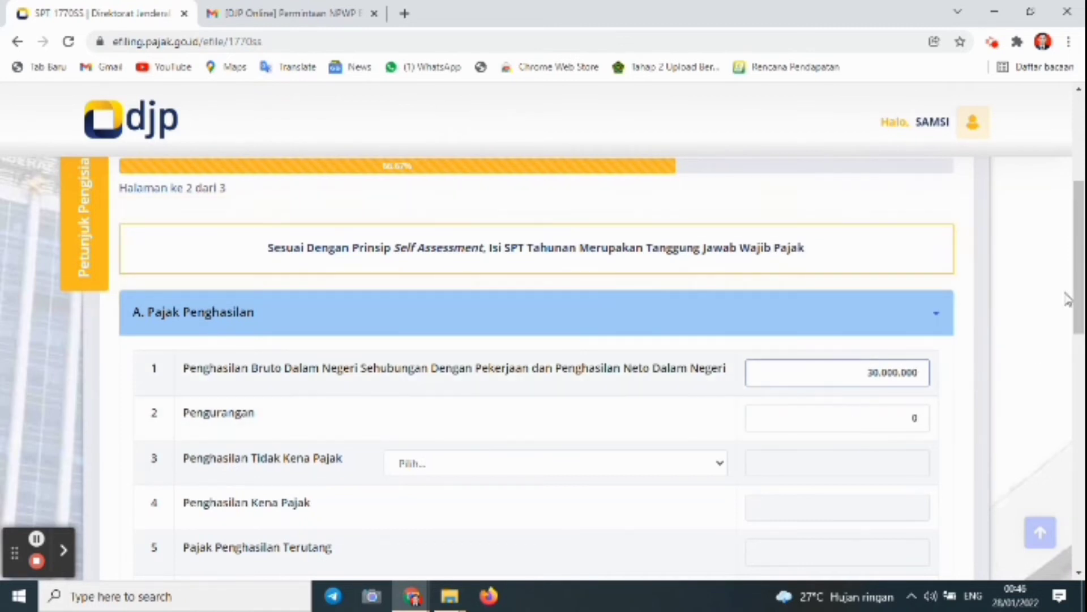
pyautogui.moveTo(1078, 293)
pyautogui.mouseDown()
pyautogui.moveTo(1077, 363)
pyautogui.moveTo(1072, 294)
pyautogui.mouseUp()
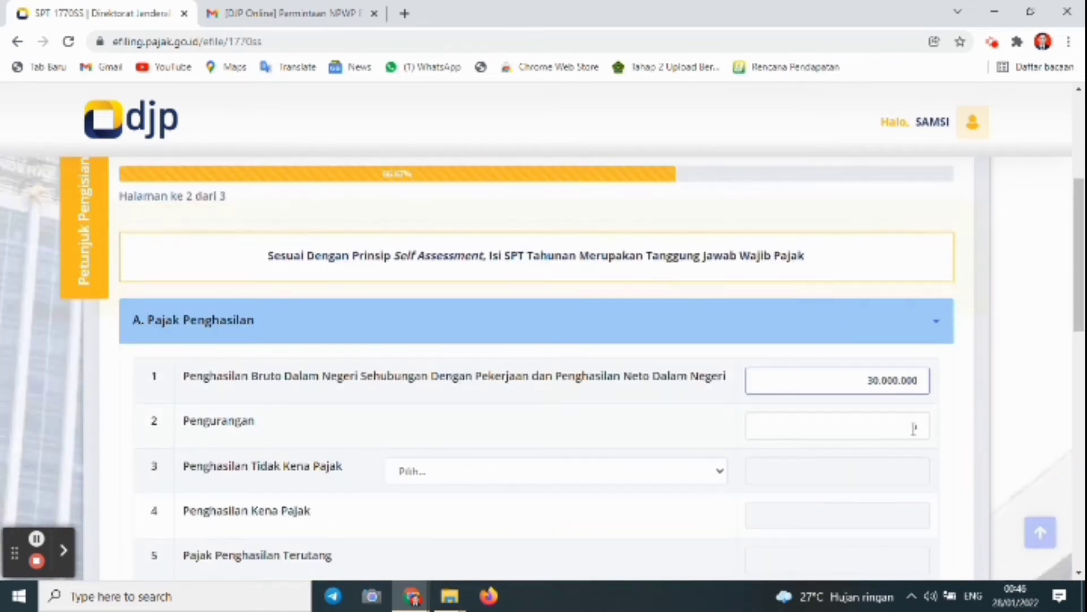
# Set Pengurangan to 0 and the PTKP status to K/2 Kawin Tanggungan 2 Orang
pyautogui.click(912, 426)
pyautogui.moveTo(1078, 290); pyautogui.dragTo(1078, 351)
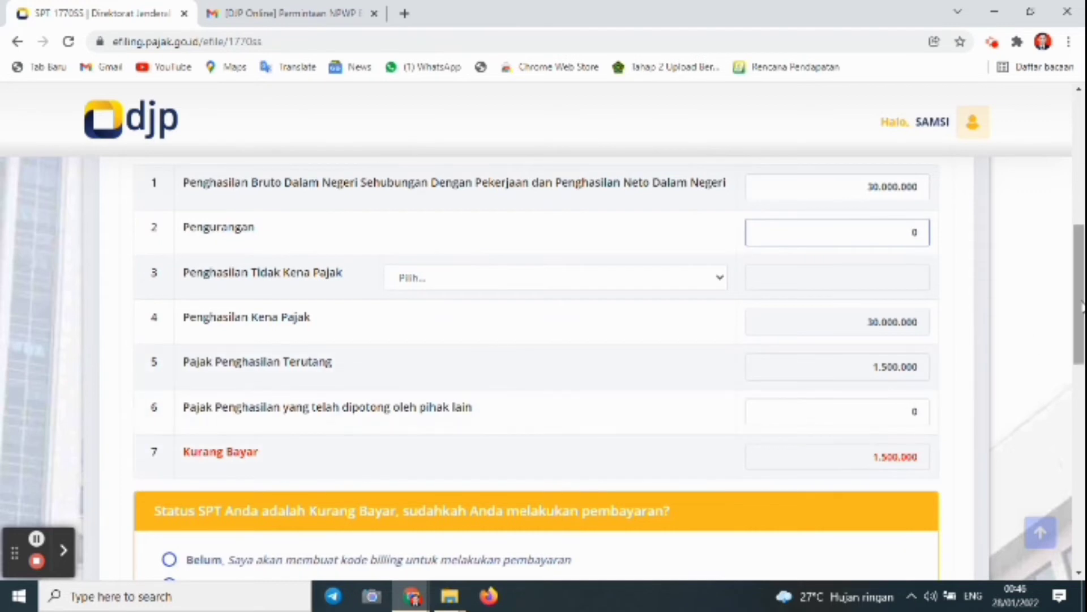
pyautogui.moveTo(1082, 306); pyautogui.dragTo(1074, 282)
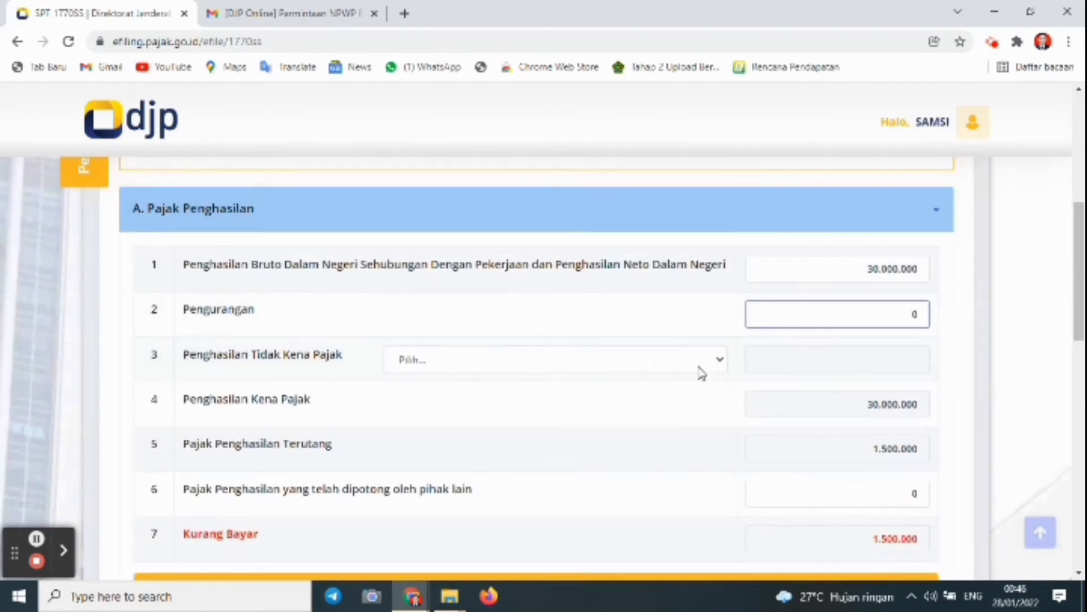
pyautogui.click(719, 361)
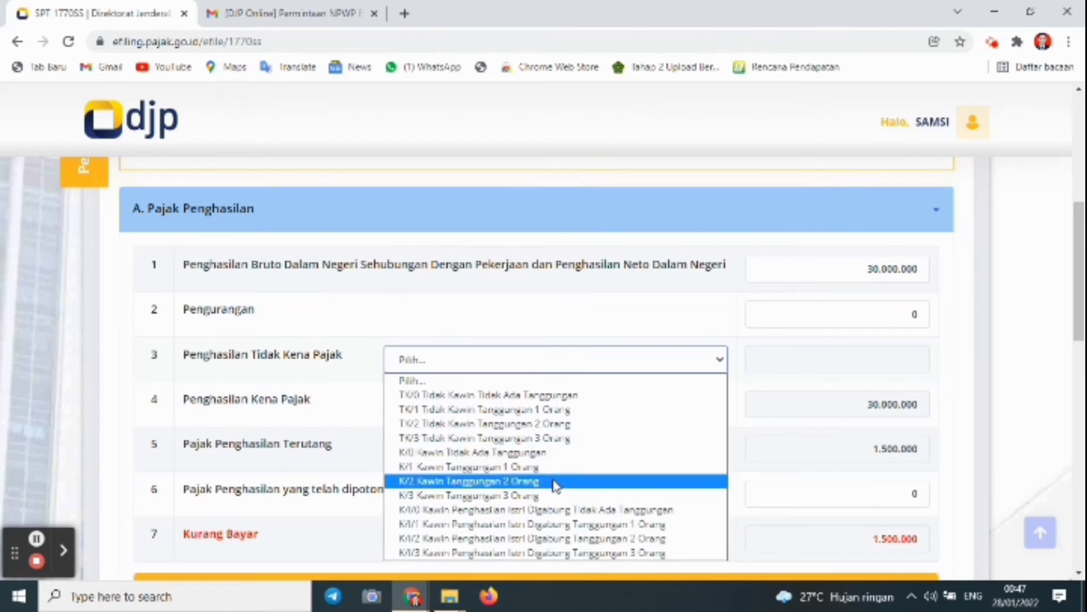
pyautogui.click(554, 481)
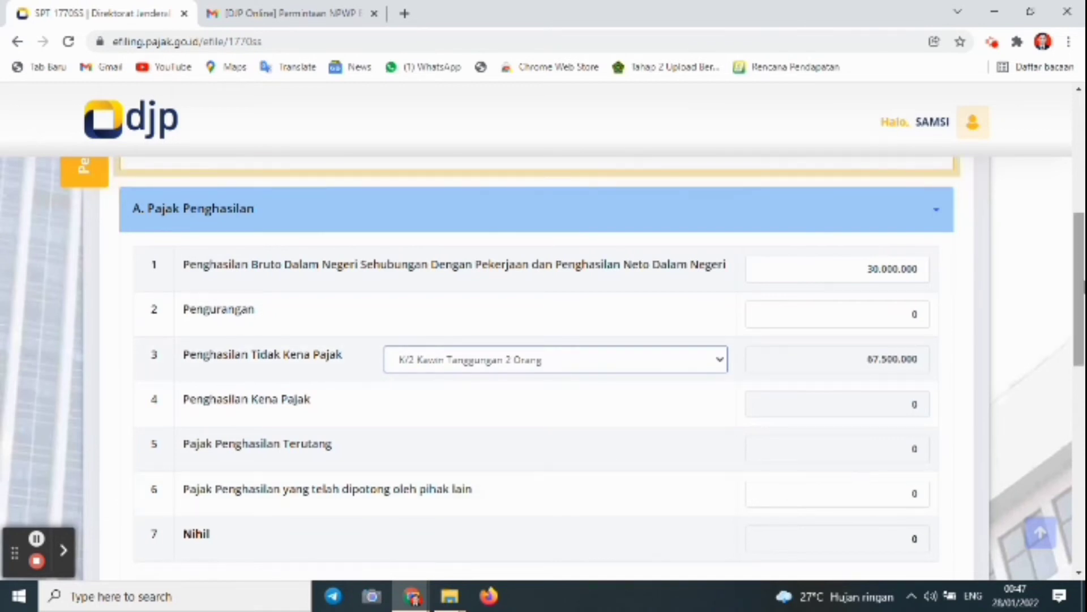
pyautogui.moveTo(1079, 249)
pyautogui.mouseDown()
pyautogui.moveTo(1079, 280)
pyautogui.moveTo(1078, 259)
pyautogui.mouseUp()
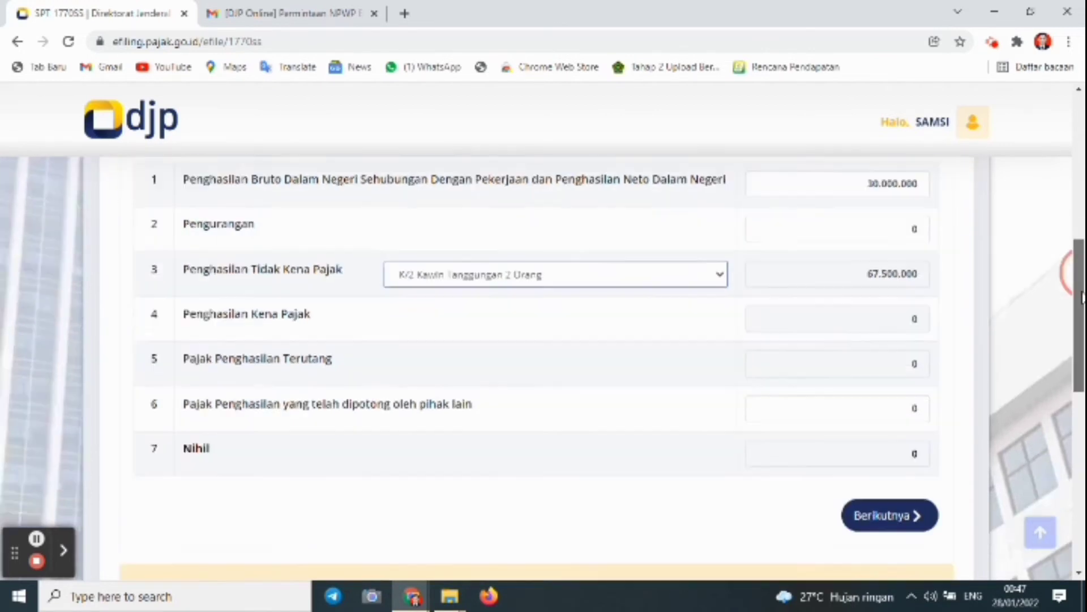
pyautogui.moveTo(1080, 277); pyautogui.dragTo(1078, 391)
pyautogui.scroll(5, 1011, 364)
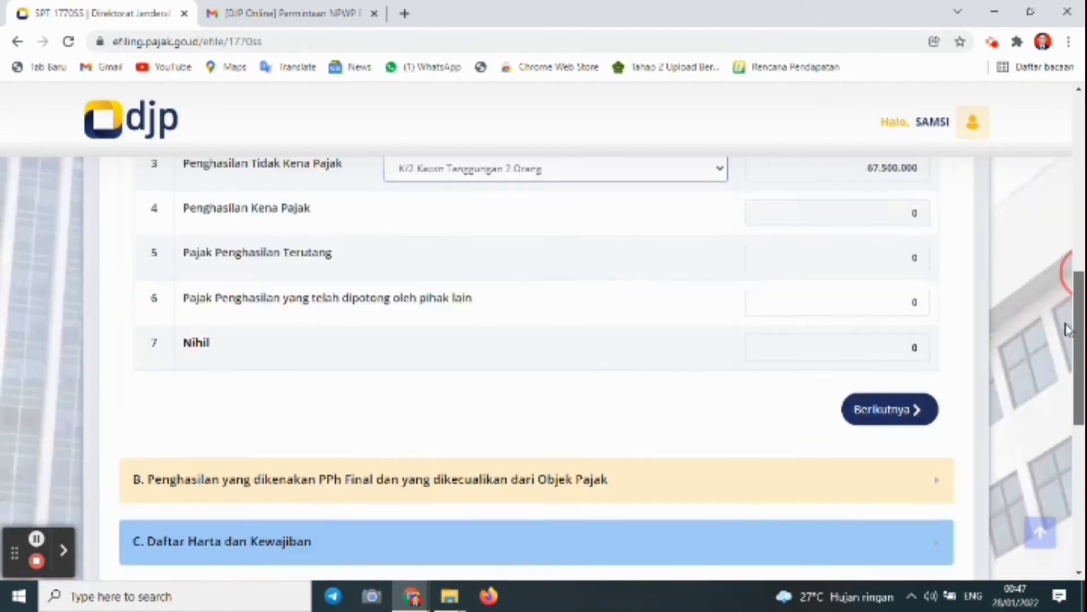
# In section B, confirm final-income rows 8, 9 and 10 are all 0
pyautogui.click(899, 473)
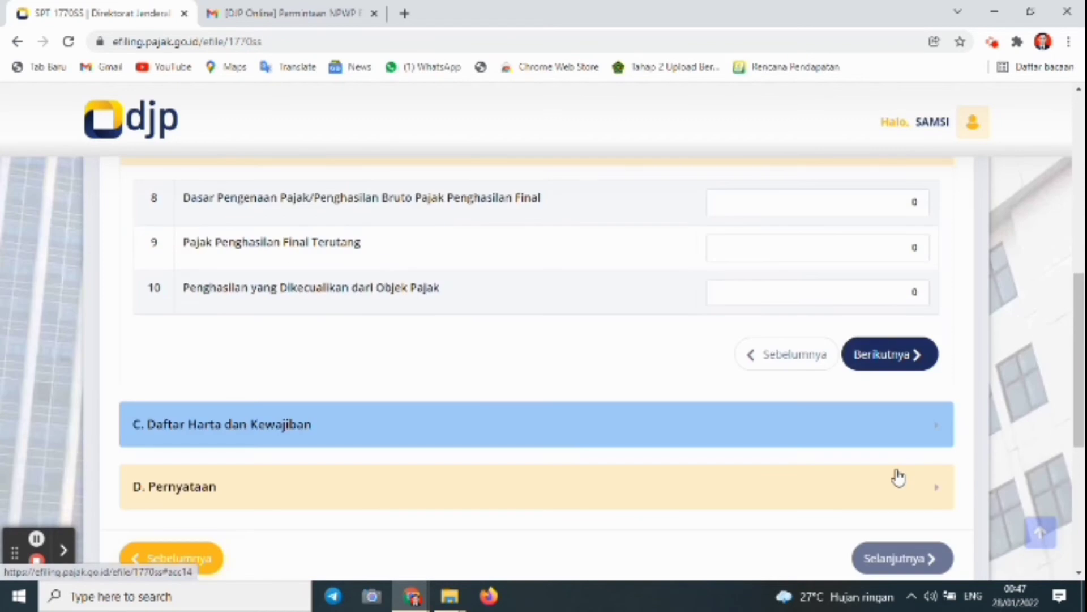
pyautogui.scroll(3, 898, 477)
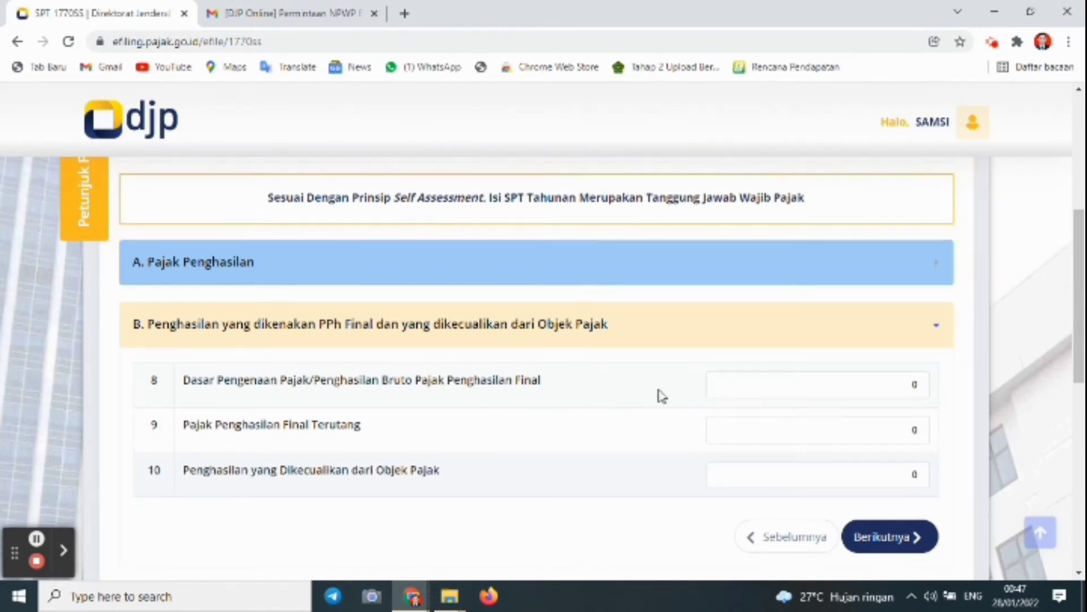
pyautogui.click(891, 387)
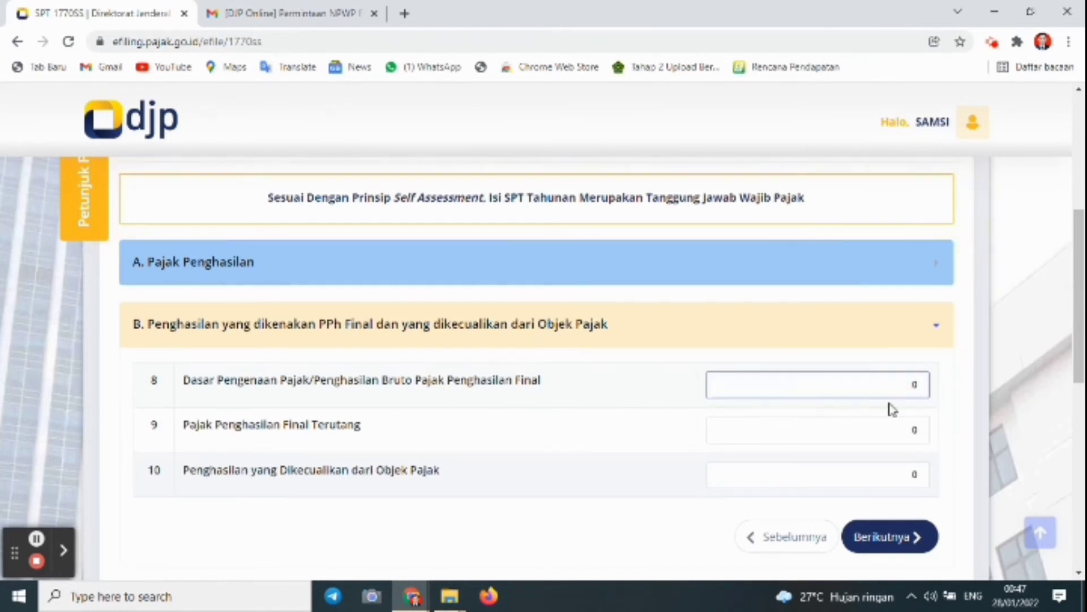
pyautogui.click(894, 428)
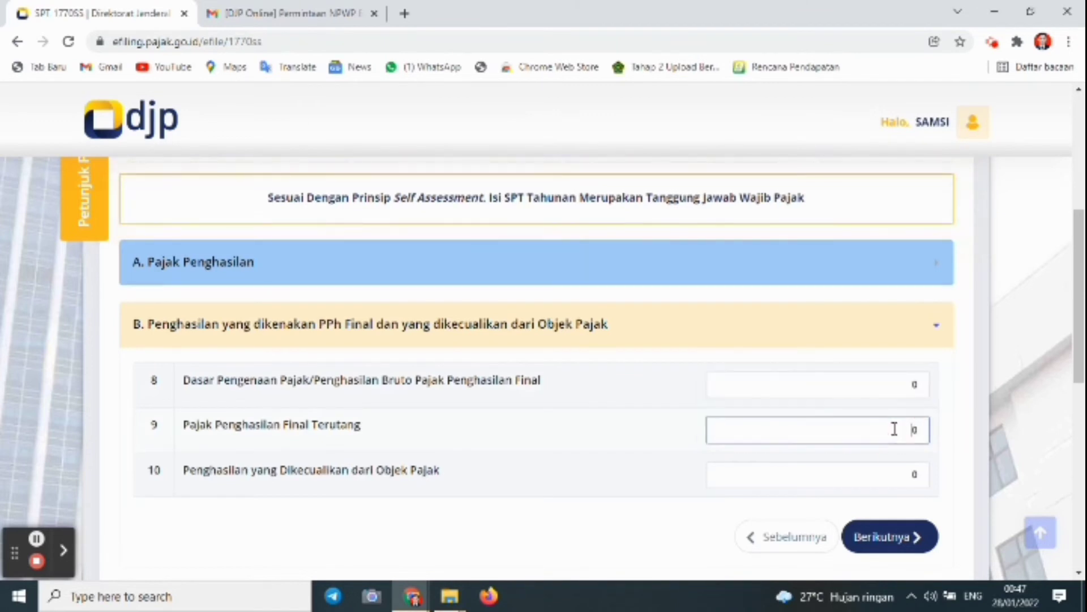
pyautogui.click(900, 478)
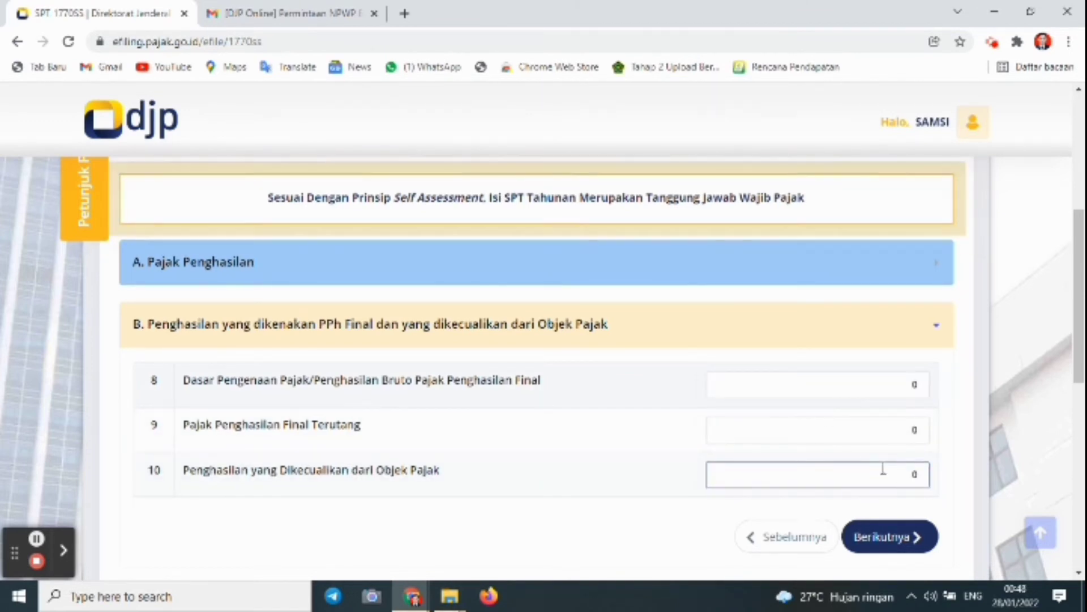
# In section C, confirm total assets (row 11) and liabilities (row 12) are 0
pyautogui.click(868, 536)
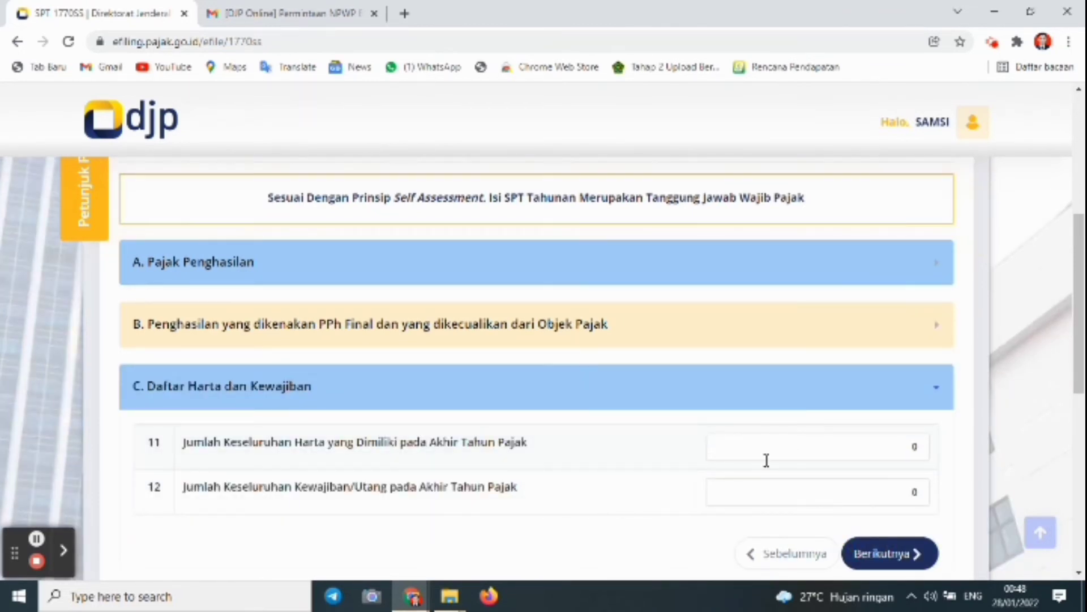
pyautogui.click(897, 452)
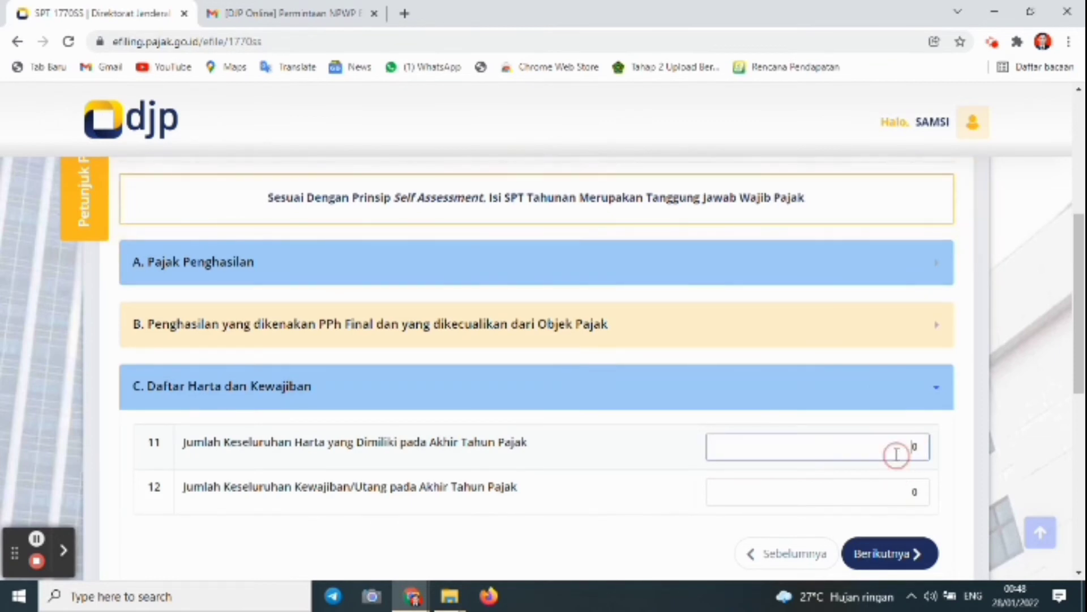
pyautogui.click(902, 495)
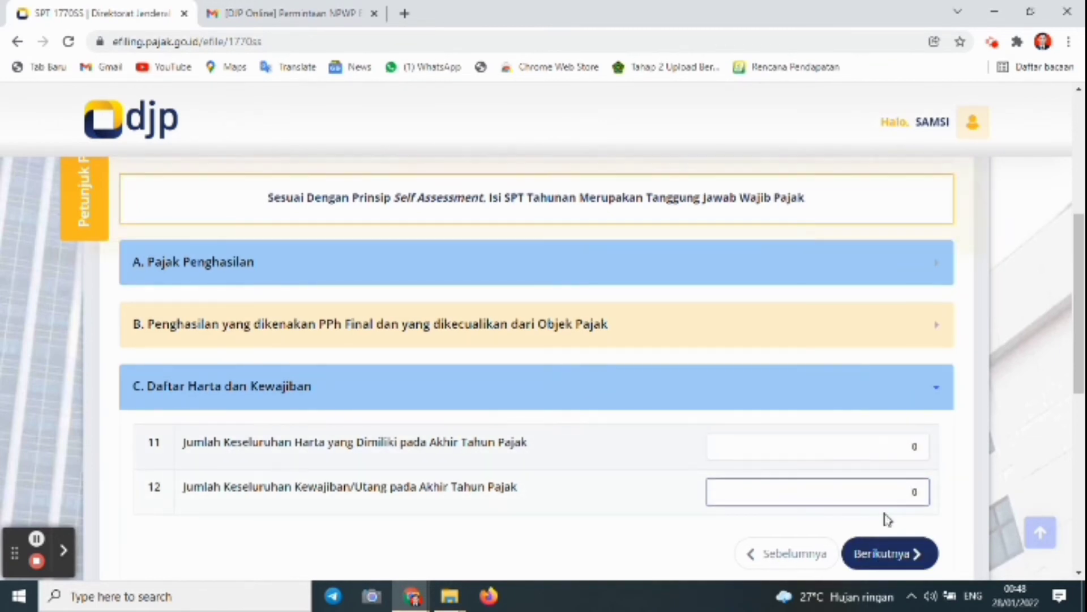
pyautogui.click(876, 563)
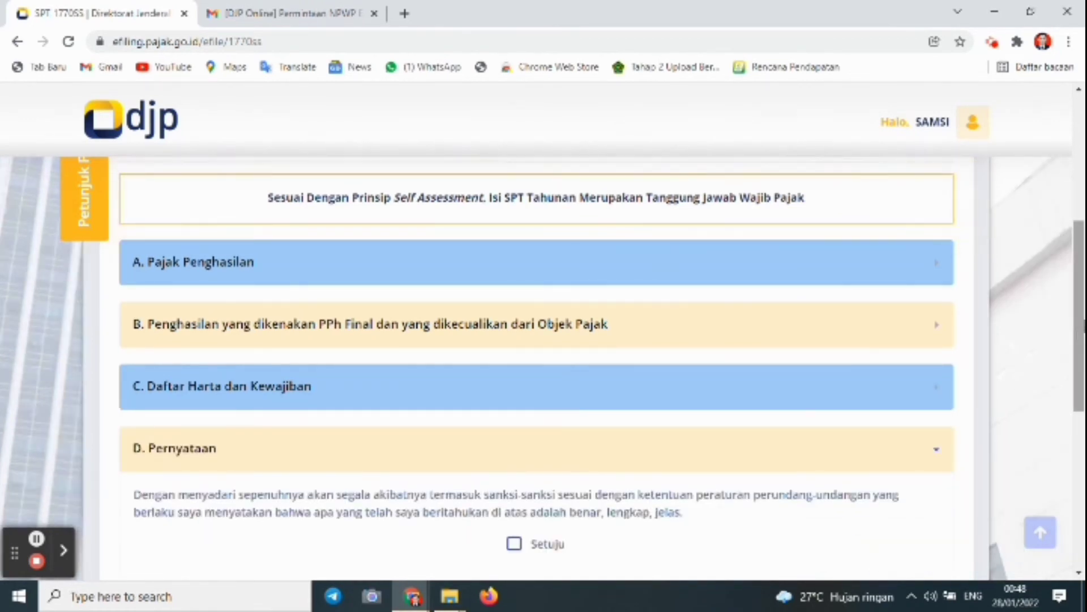
# Tick Setuju on the D. Pernyataan declaration and proceed to the Kirim SPT page
pyautogui.moveTo(1081, 321); pyautogui.dragTo(1058, 364)
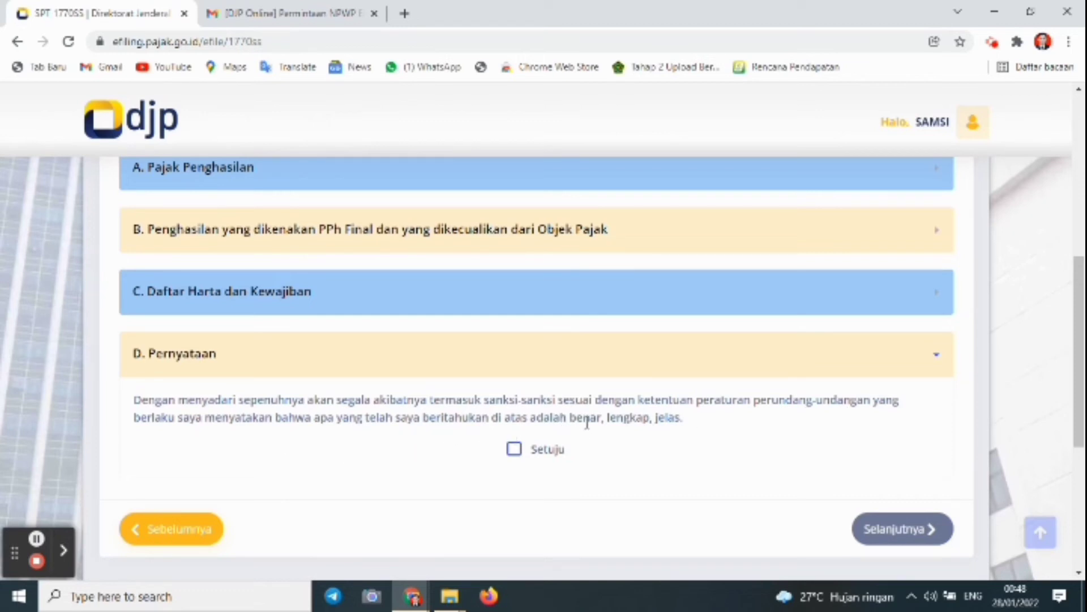
pyautogui.click(514, 452)
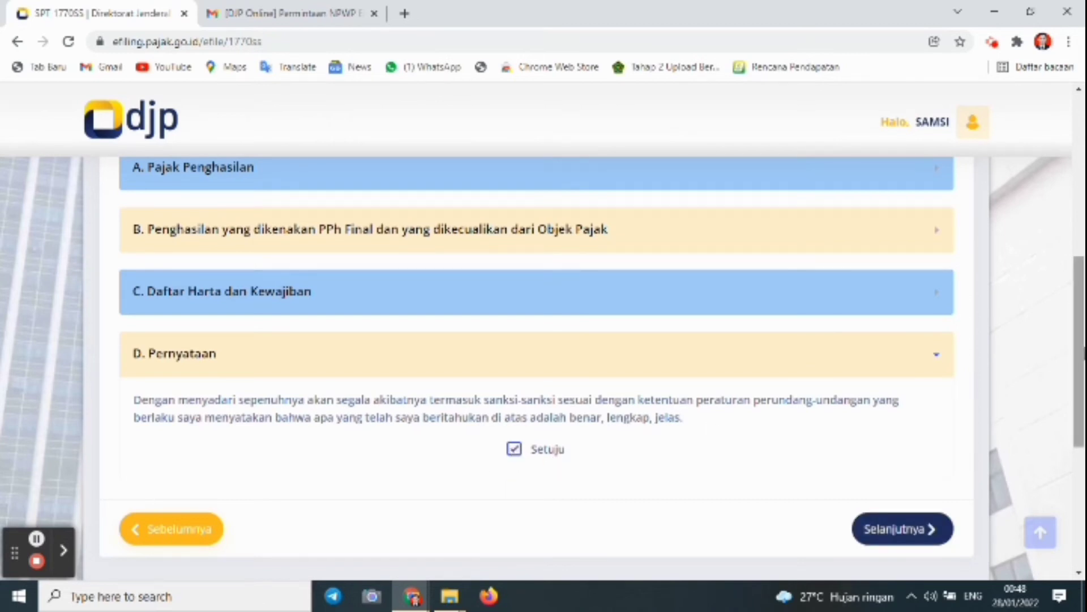
pyautogui.moveTo(1080, 356); pyautogui.dragTo(1081, 379)
pyautogui.click(917, 461)
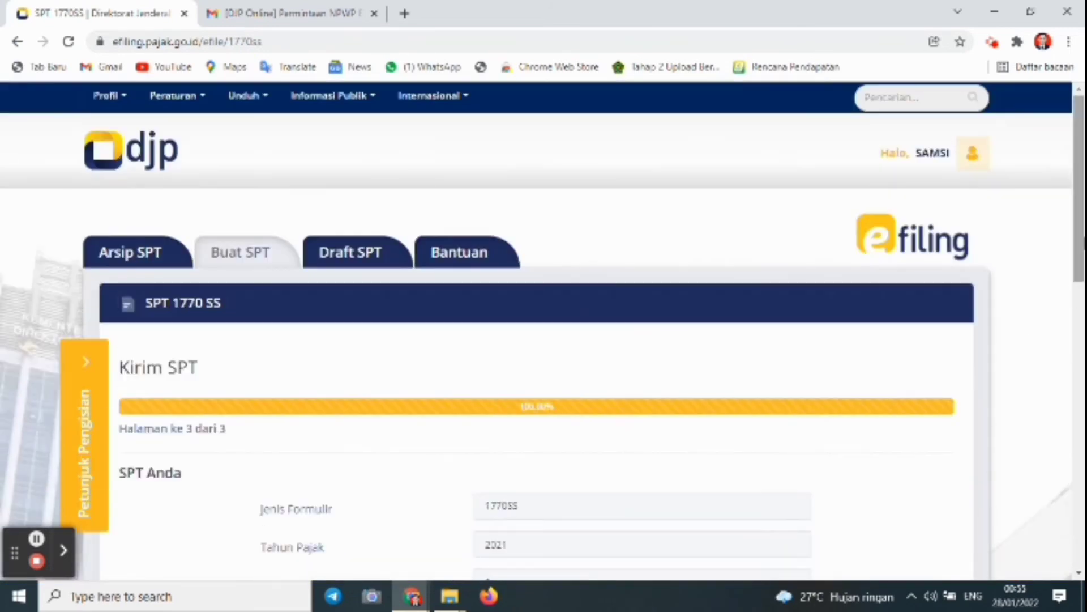
# Review the 1770SS 2021 Nihil summary, glance at the Gmail inbox, and return to e-filing
pyautogui.moveTo(1082, 241); pyautogui.dragTo(1058, 350)
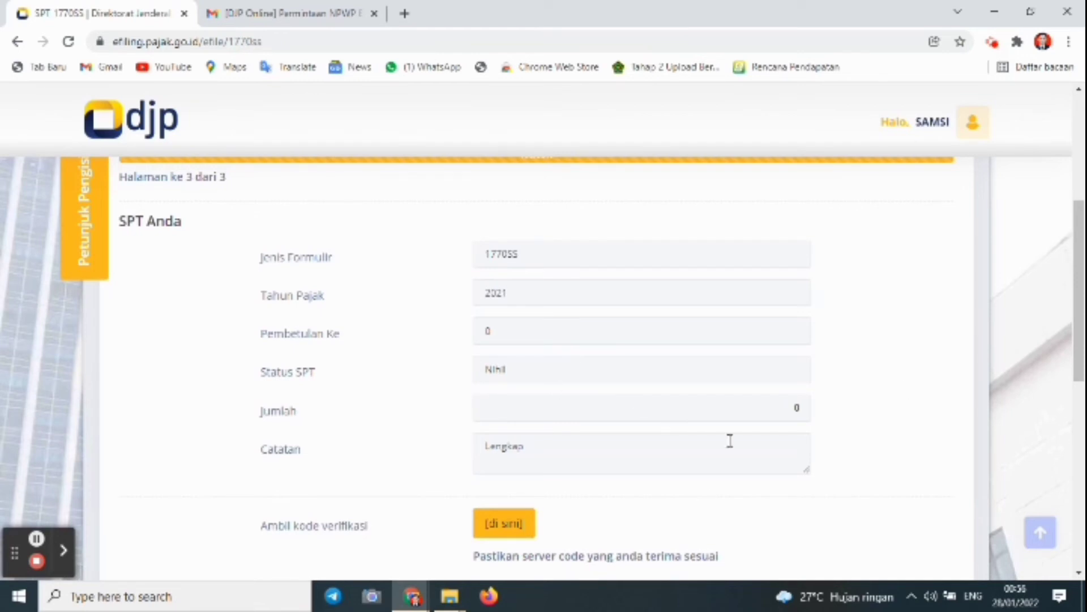
pyautogui.moveTo(1070, 348); pyautogui.dragTo(1076, 384)
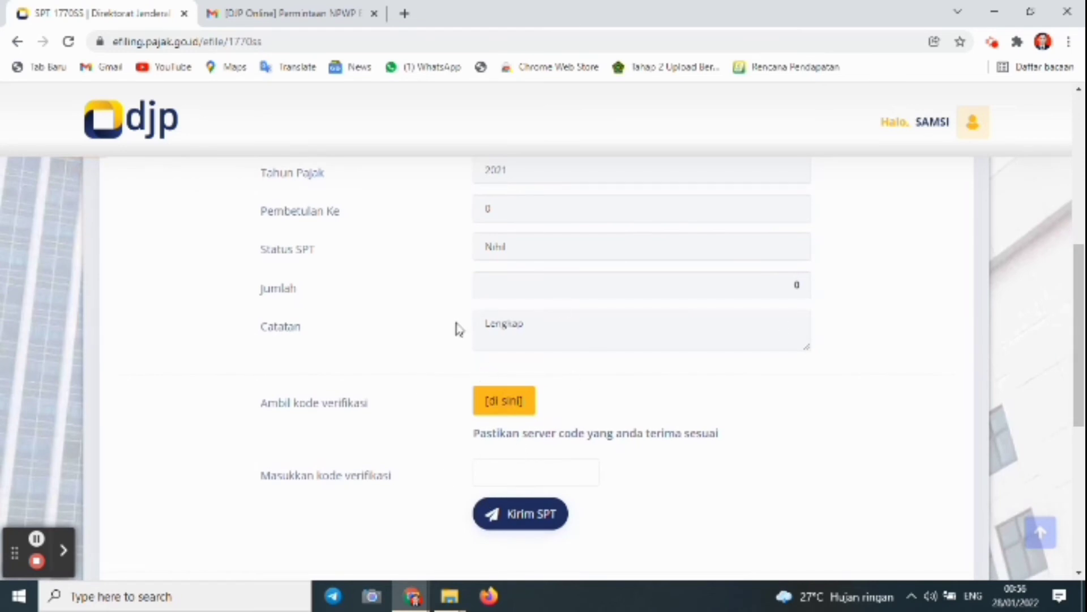
pyautogui.click(314, 10)
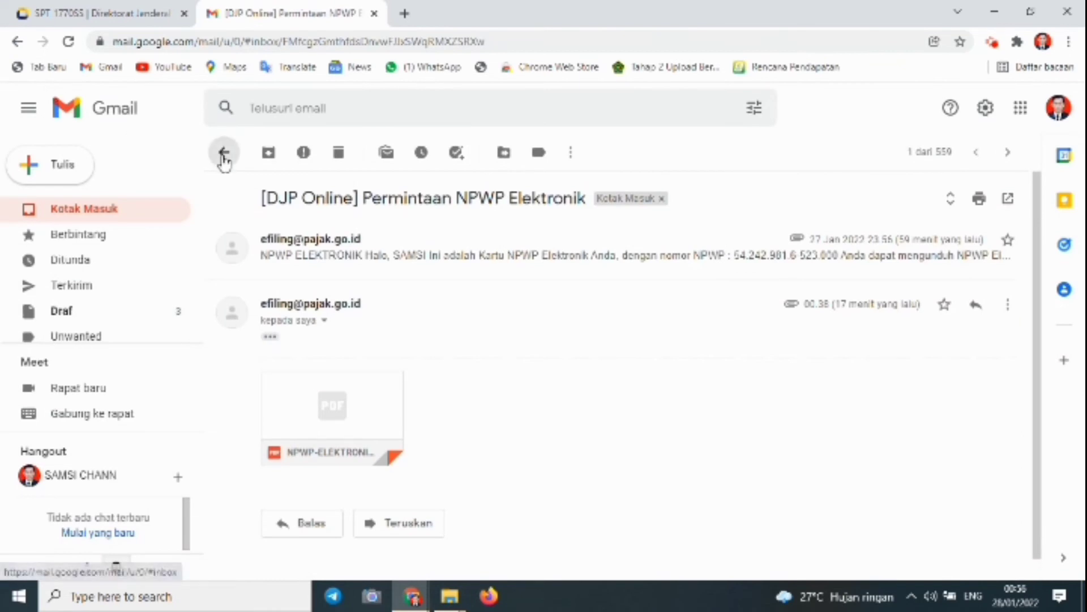
pyautogui.click(225, 152)
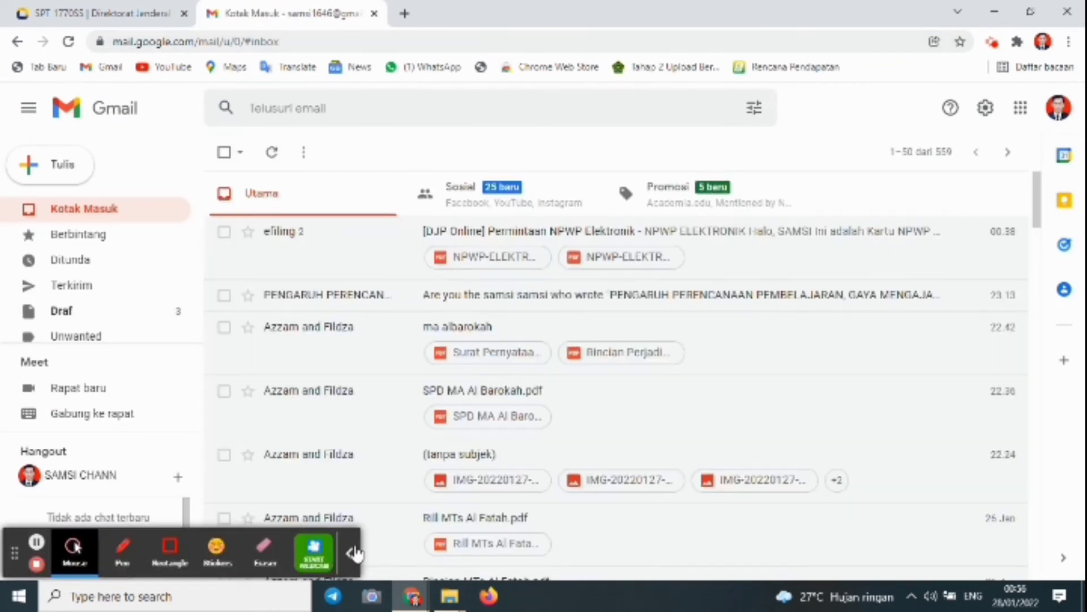
pyautogui.click(355, 554)
pyautogui.click(131, 20)
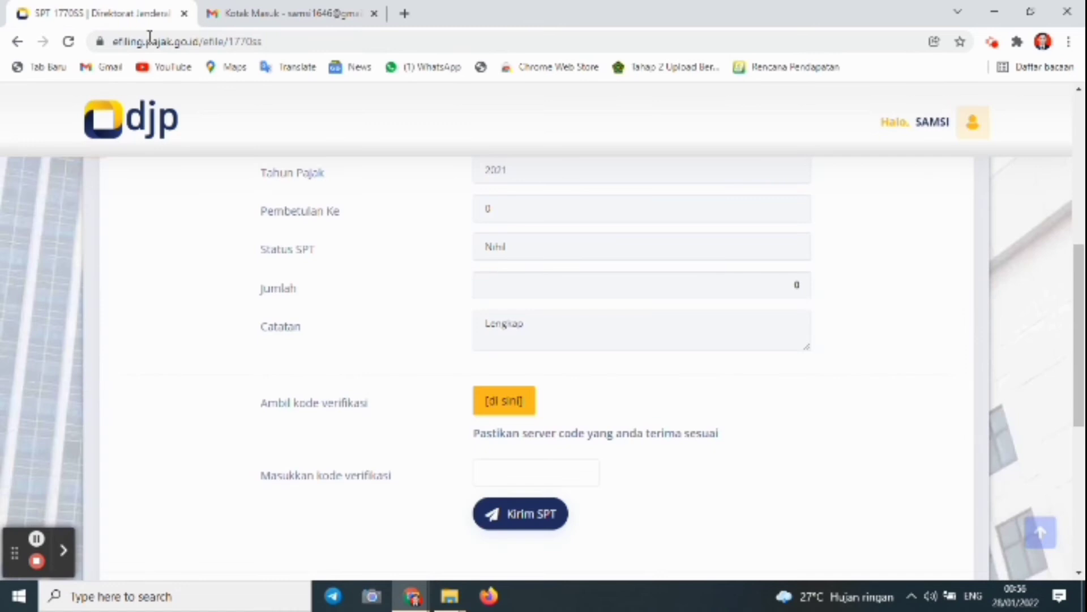
pyautogui.click(505, 397)
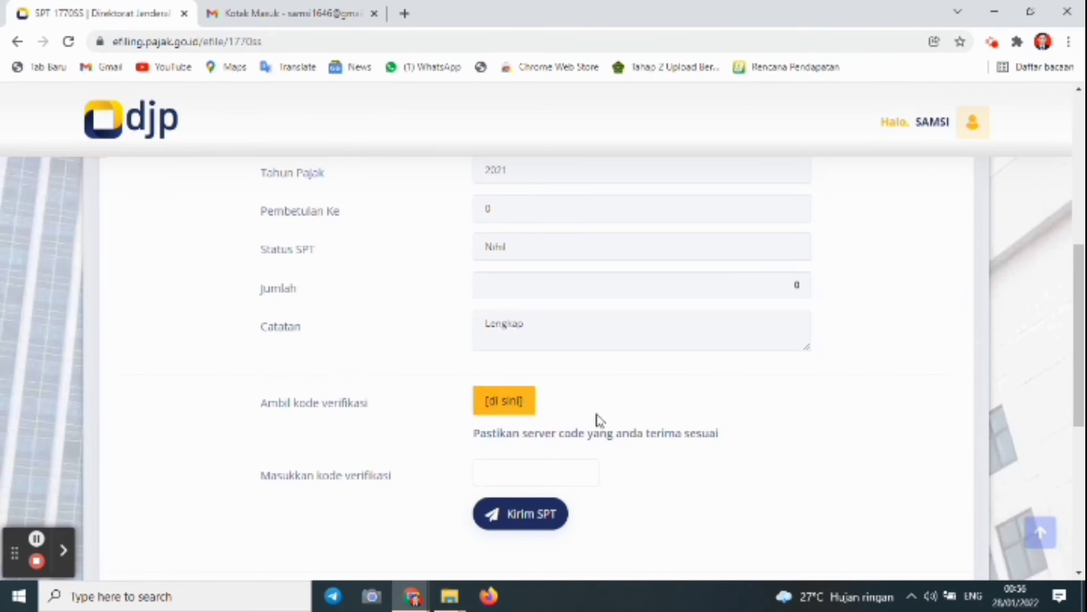
# Request the submission verification code by Email and dismiss the SUCCESS message
pyautogui.click(509, 405)
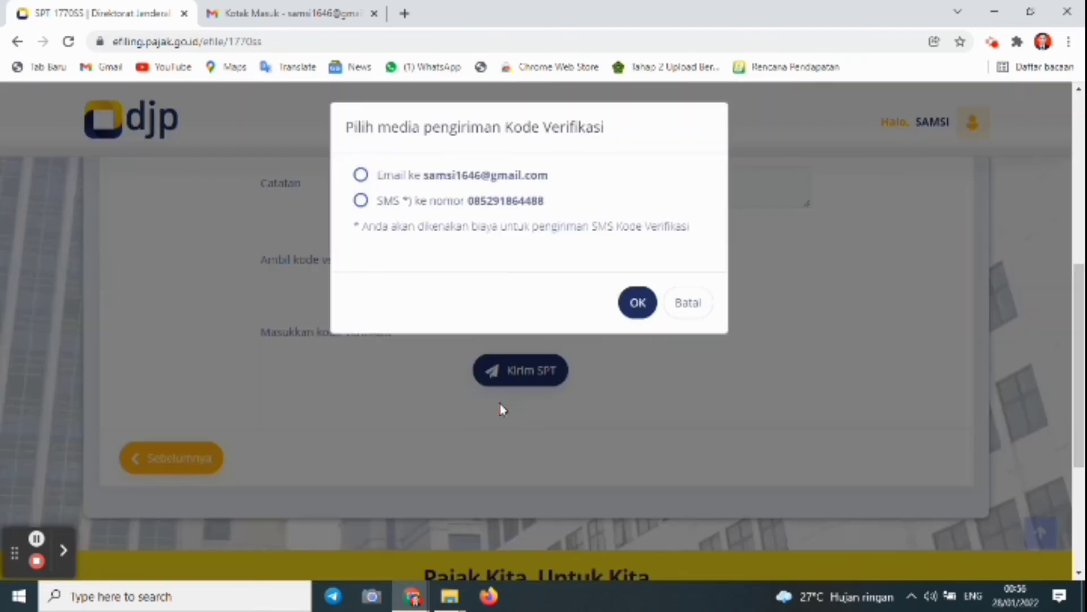
pyautogui.click(360, 175)
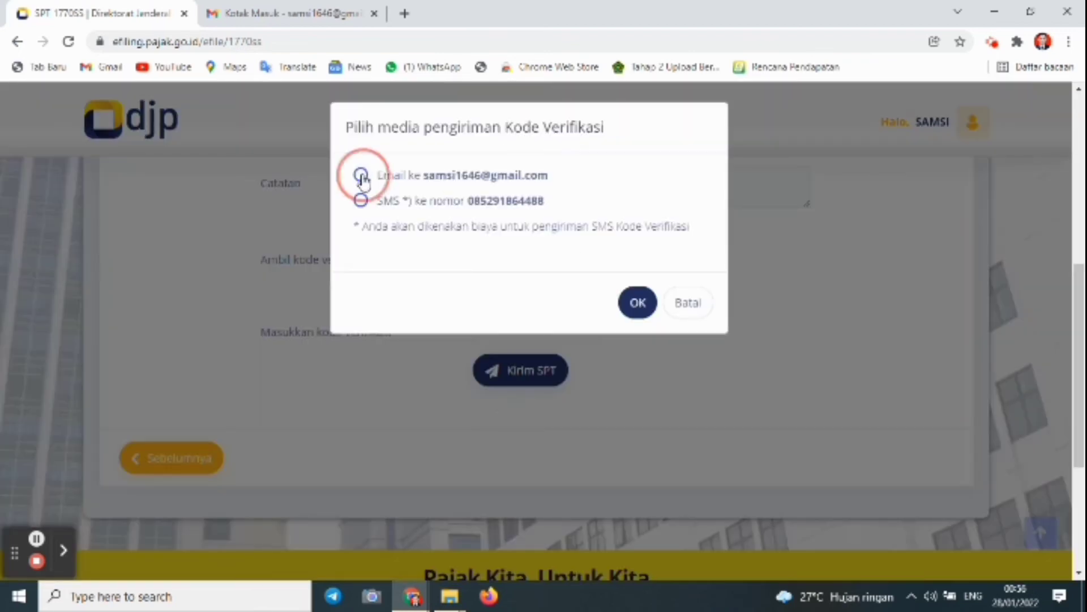
pyautogui.click(638, 302)
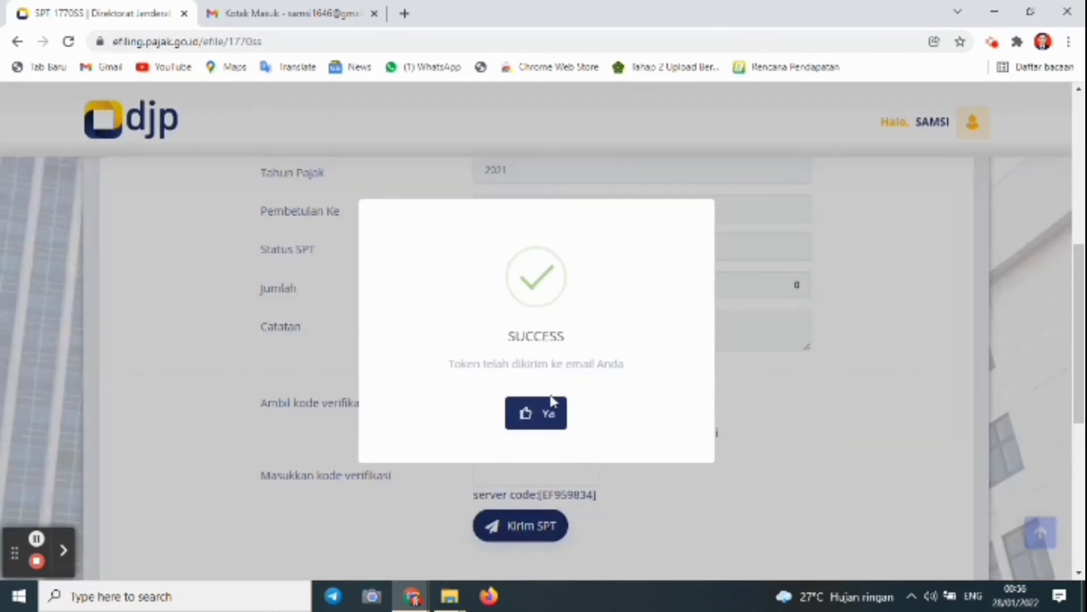
pyautogui.click(532, 413)
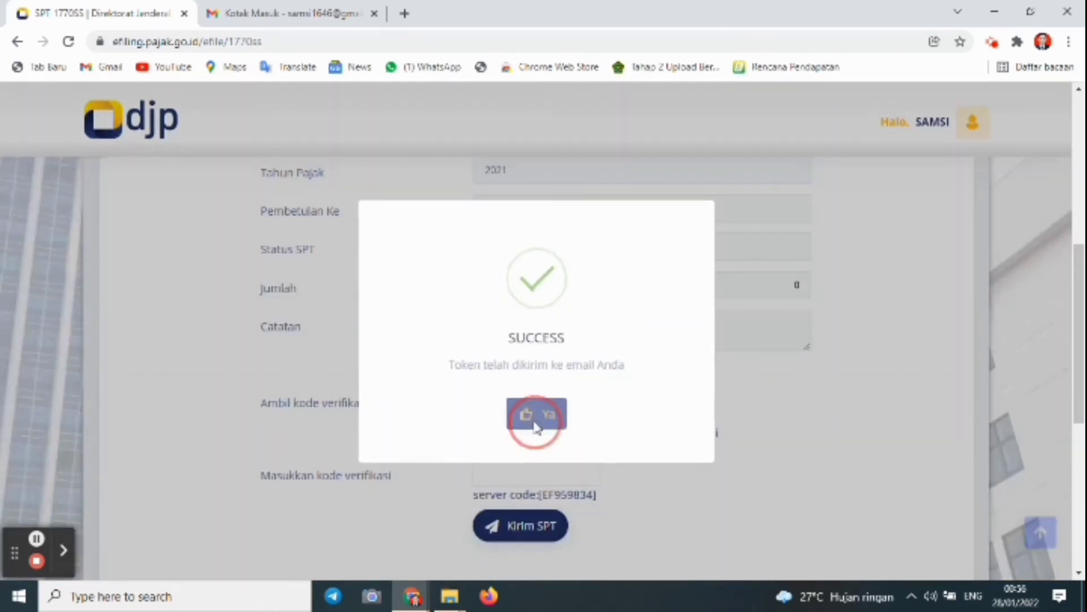
# Copy the code from the [e-Filing] Kode Verifikasi email in Gmail
pyautogui.click(302, 14)
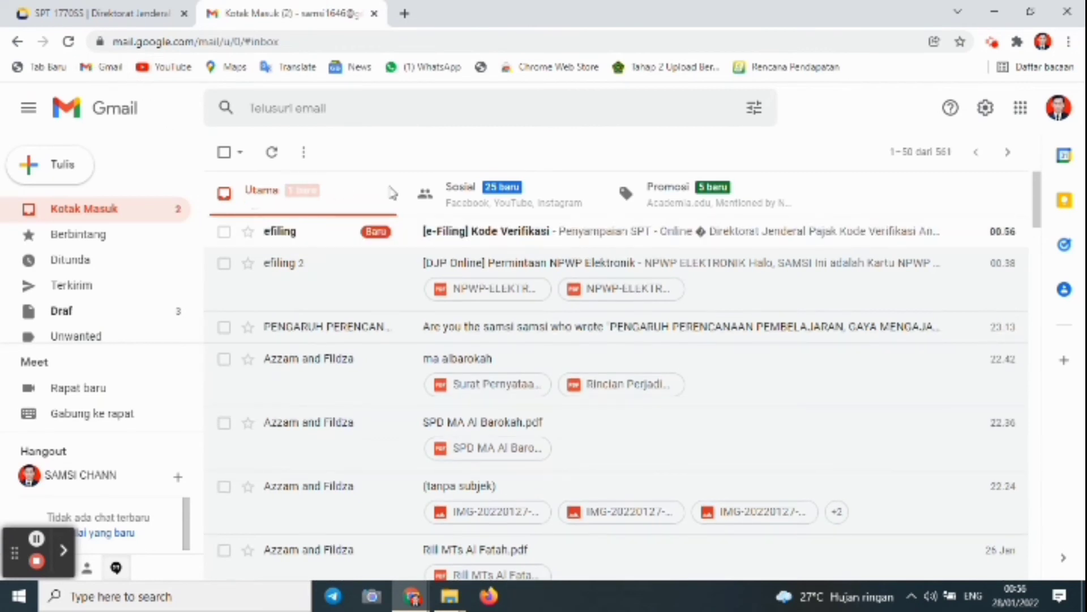
pyautogui.click(578, 232)
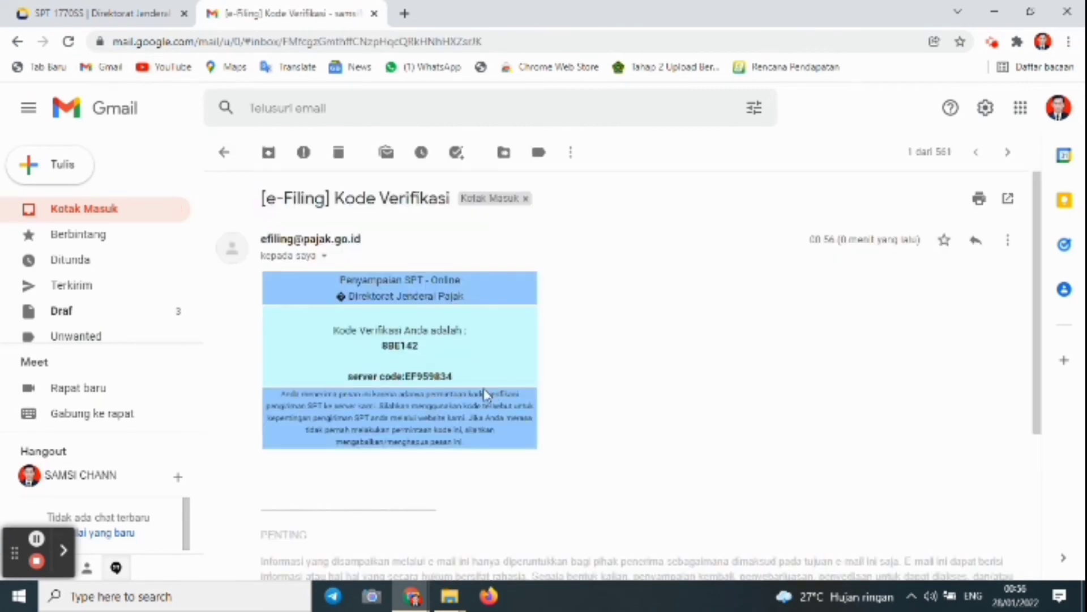
pyautogui.moveTo(418, 345); pyautogui.dragTo(382, 347)
pyautogui.rightClick(382, 347)
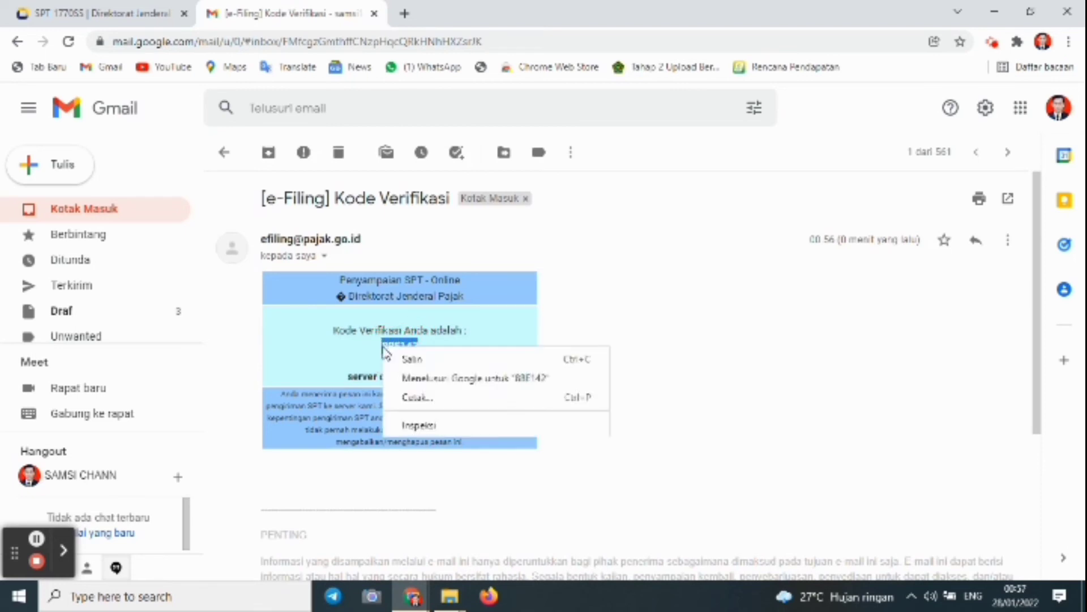
pyautogui.click(399, 358)
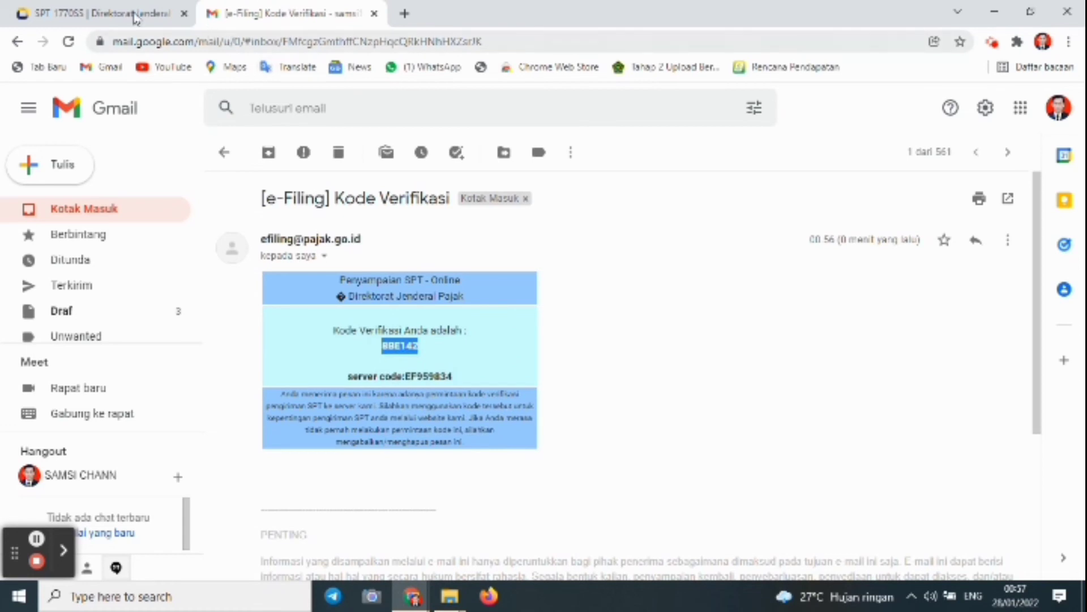
# Paste the code into the SPT verification field, check it against the email, and submit
pyautogui.click(134, 17)
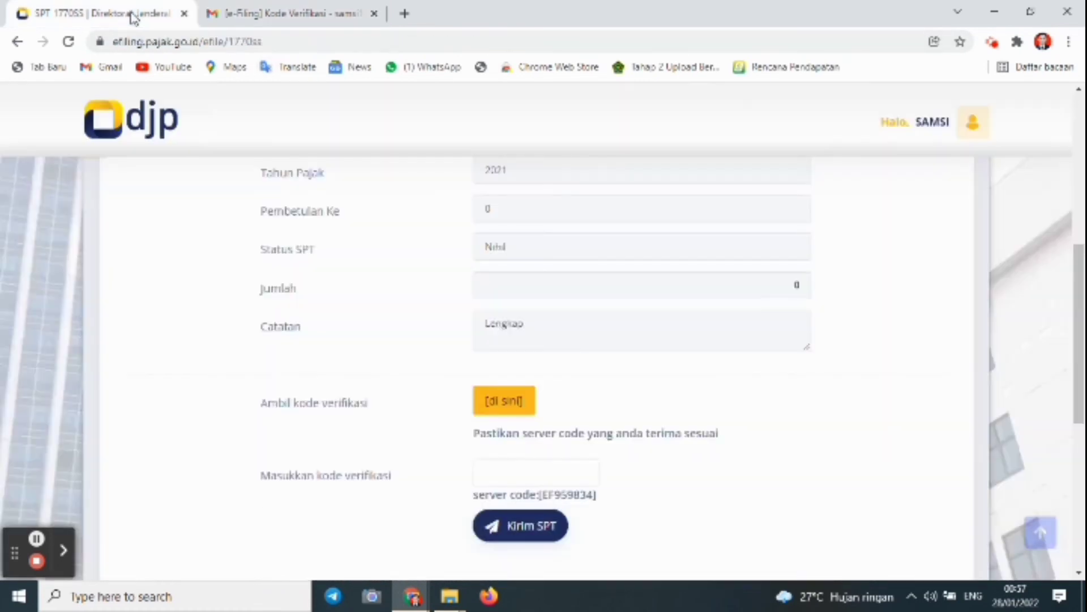
pyautogui.click(501, 479)
pyautogui.rightClick(501, 478)
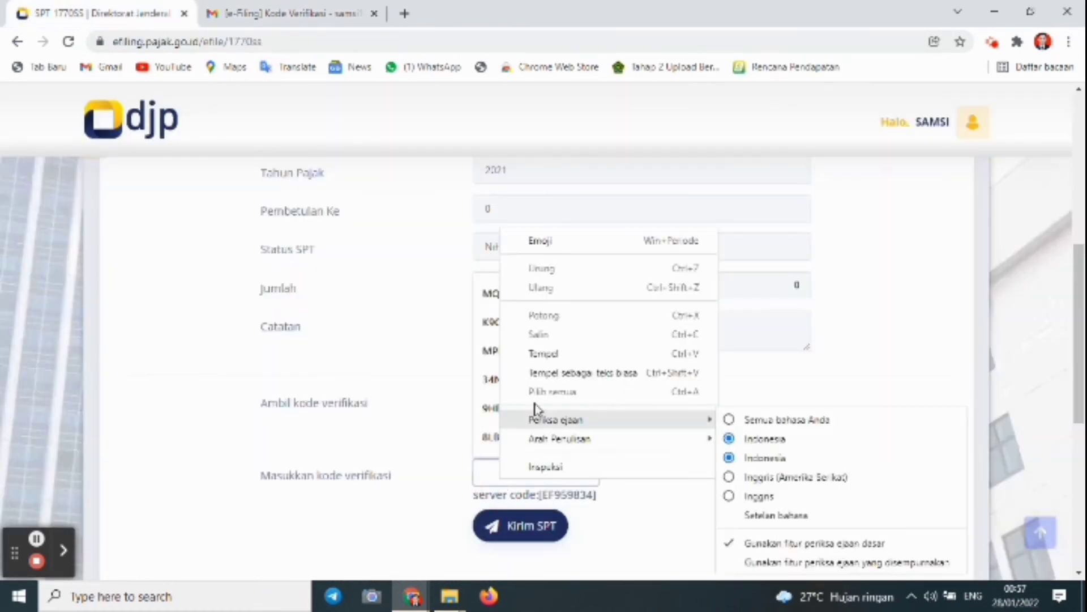
pyautogui.click(547, 356)
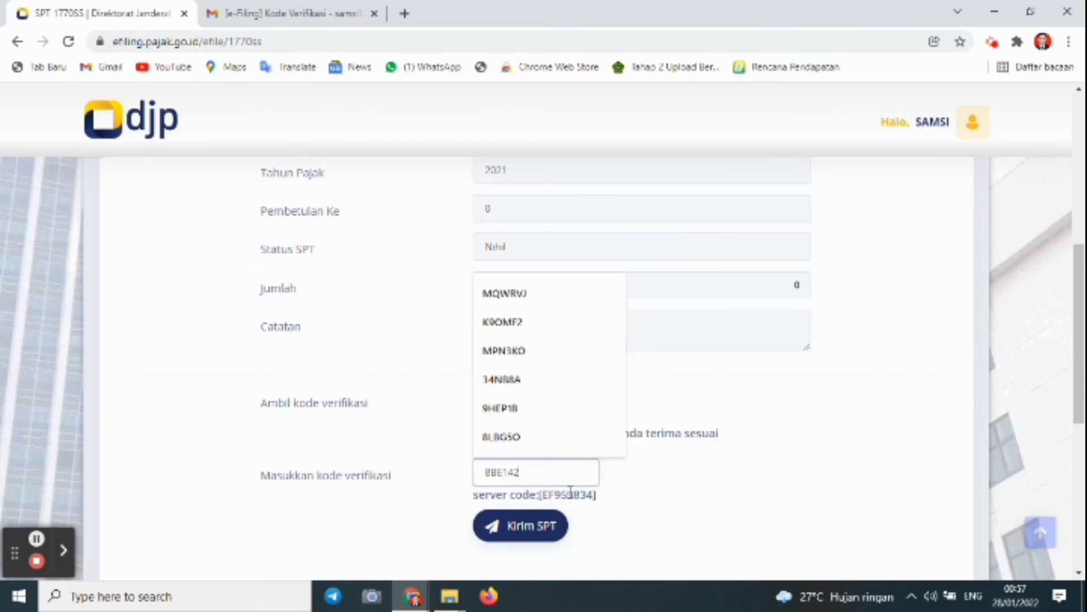
pyautogui.click(294, 7)
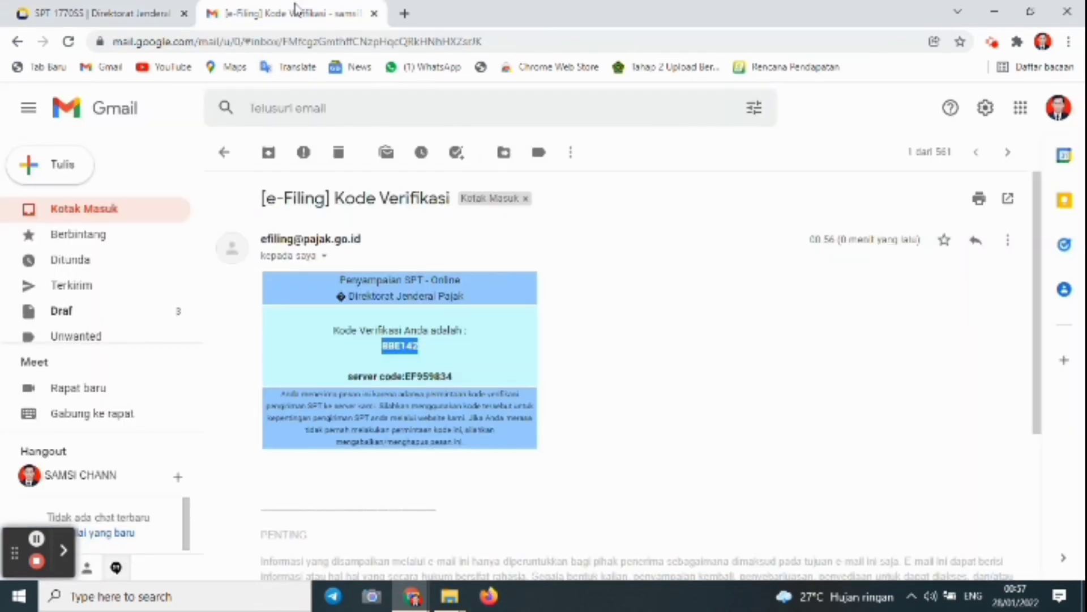
pyautogui.click(155, 15)
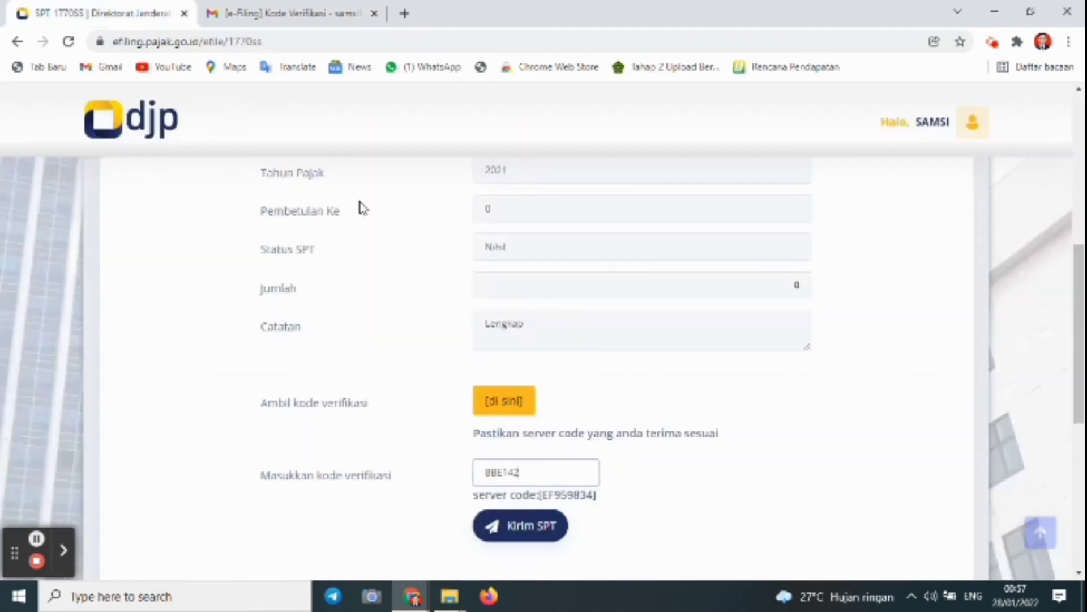
pyautogui.click(275, 21)
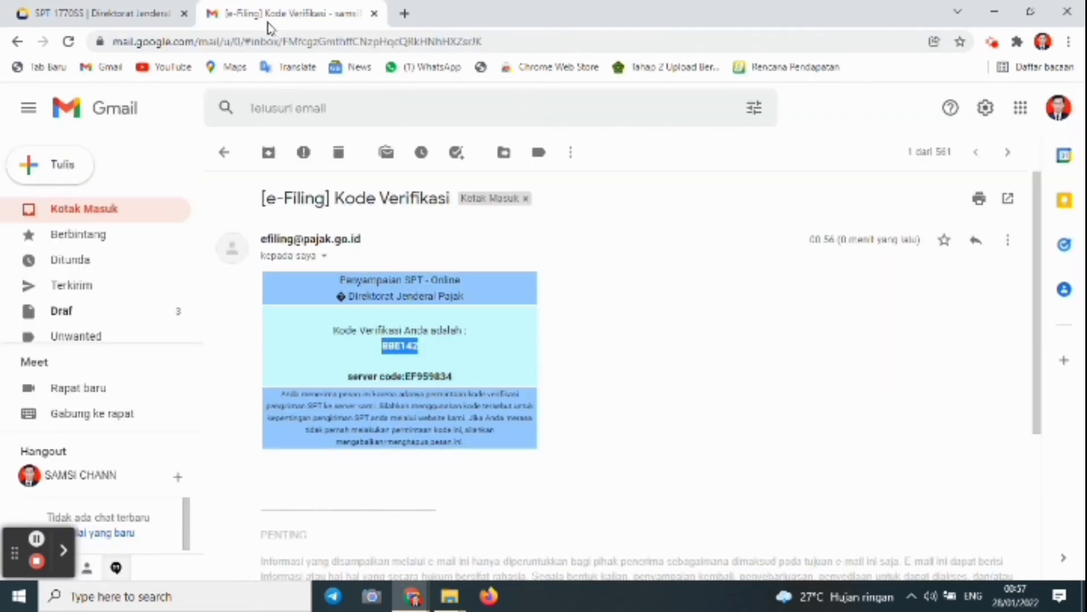
pyautogui.click(151, 15)
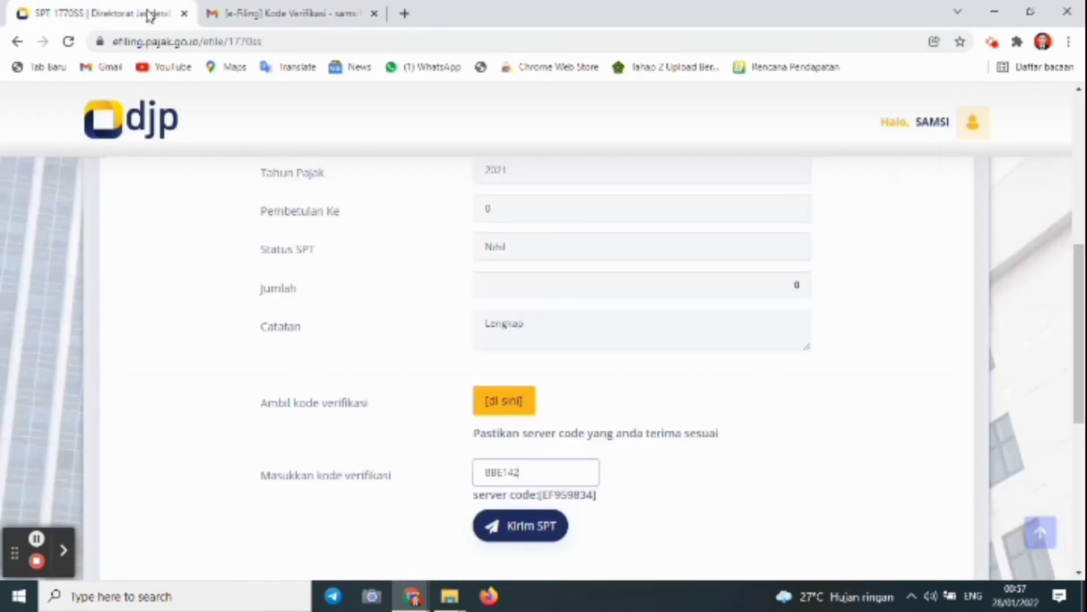
pyautogui.click(519, 515)
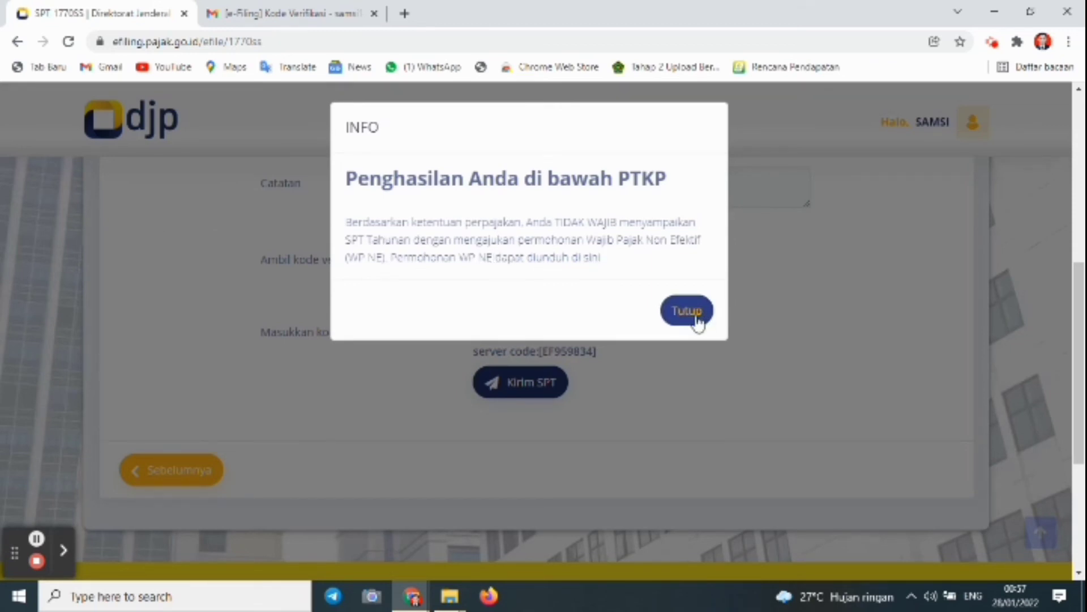
# Close the below-PTKP notice and rate the service Puas
pyautogui.click(698, 322)
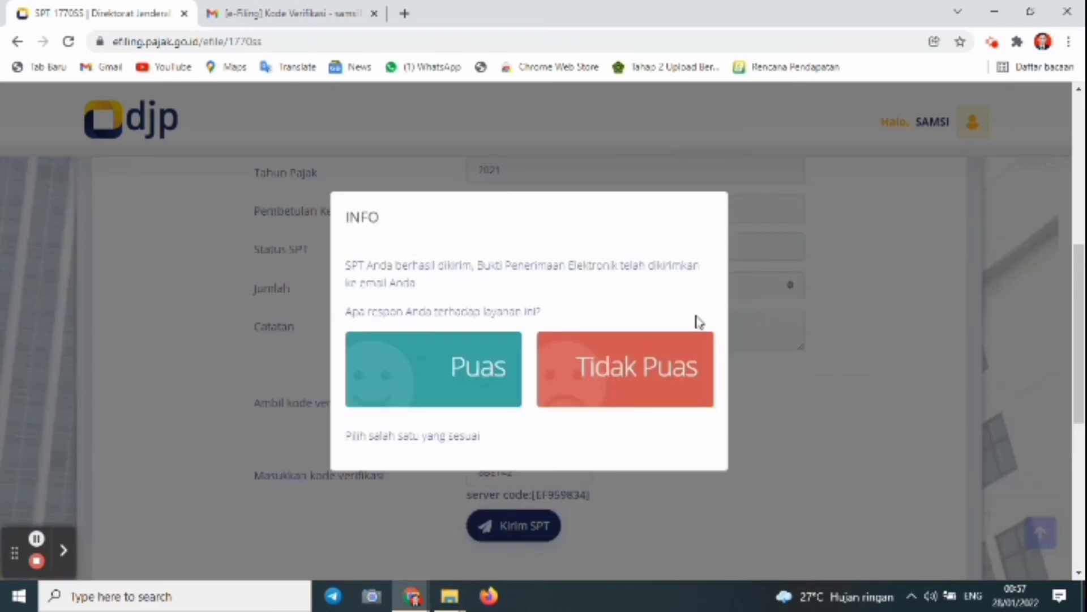
pyautogui.click(479, 379)
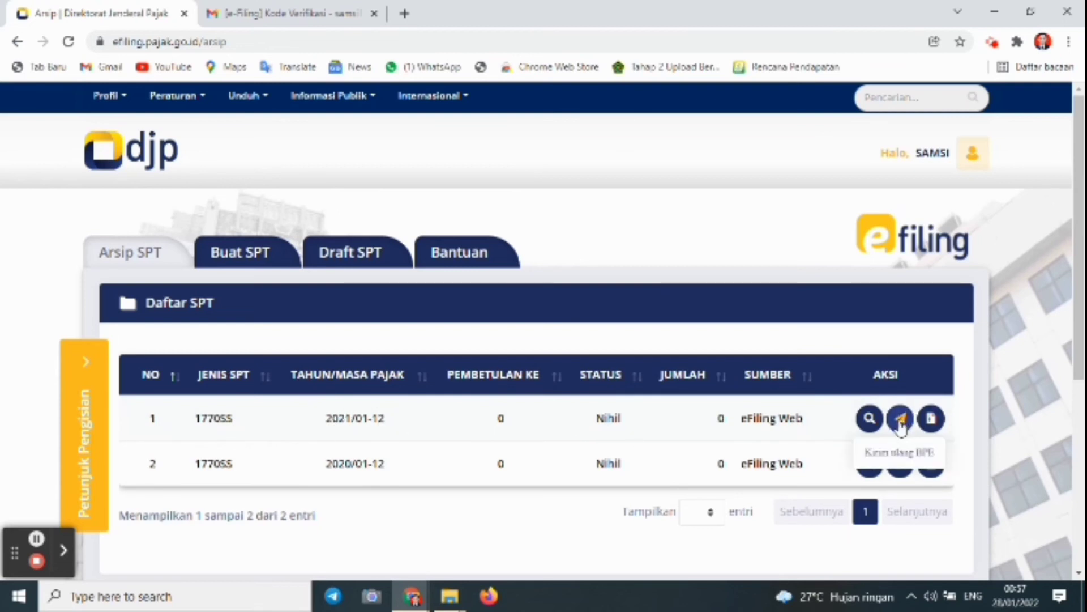
# View the 2021 return's electronic receipt, then have the BPE resent by e-mail
pyautogui.click(931, 419)
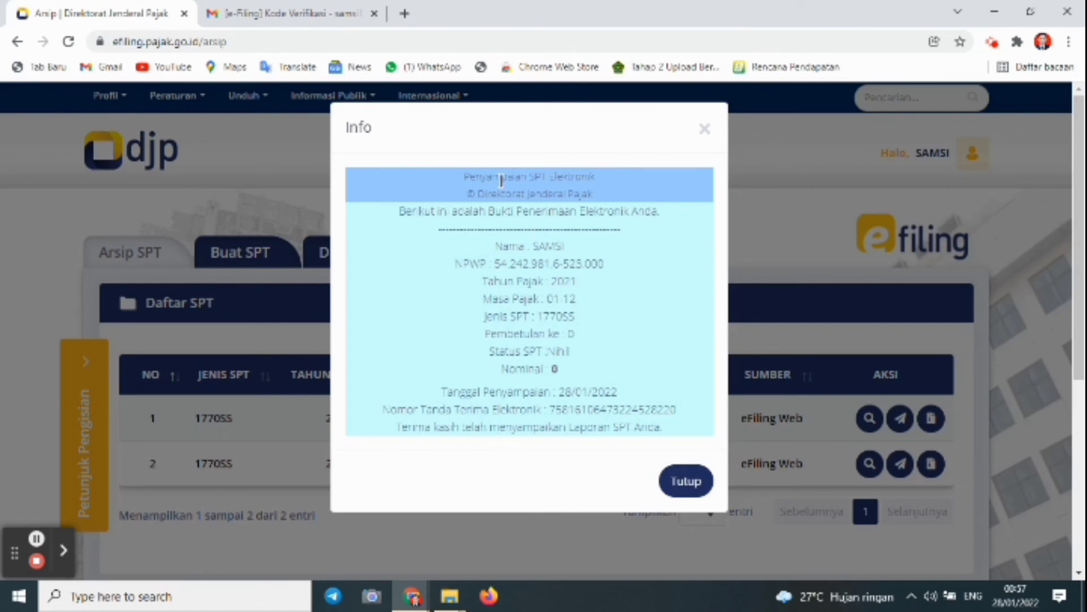
pyautogui.click(704, 130)
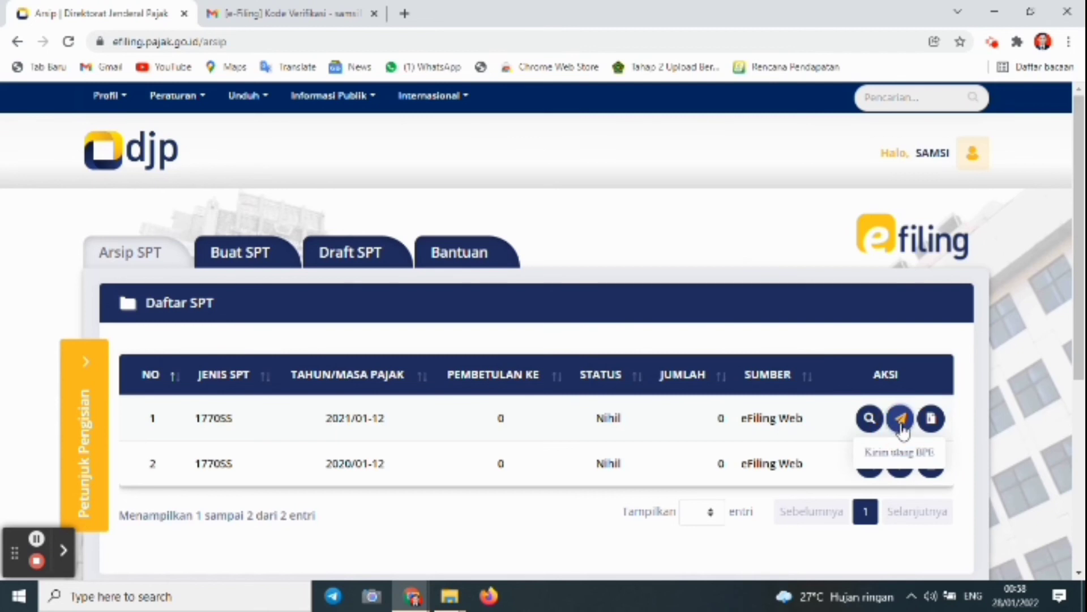
pyautogui.click(900, 419)
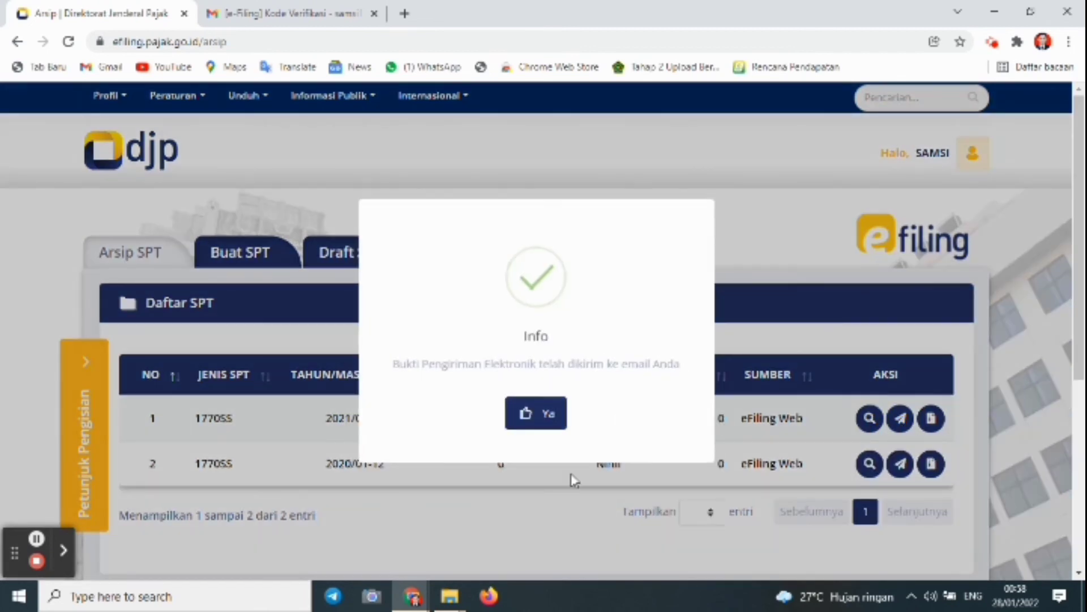
pyautogui.click(541, 429)
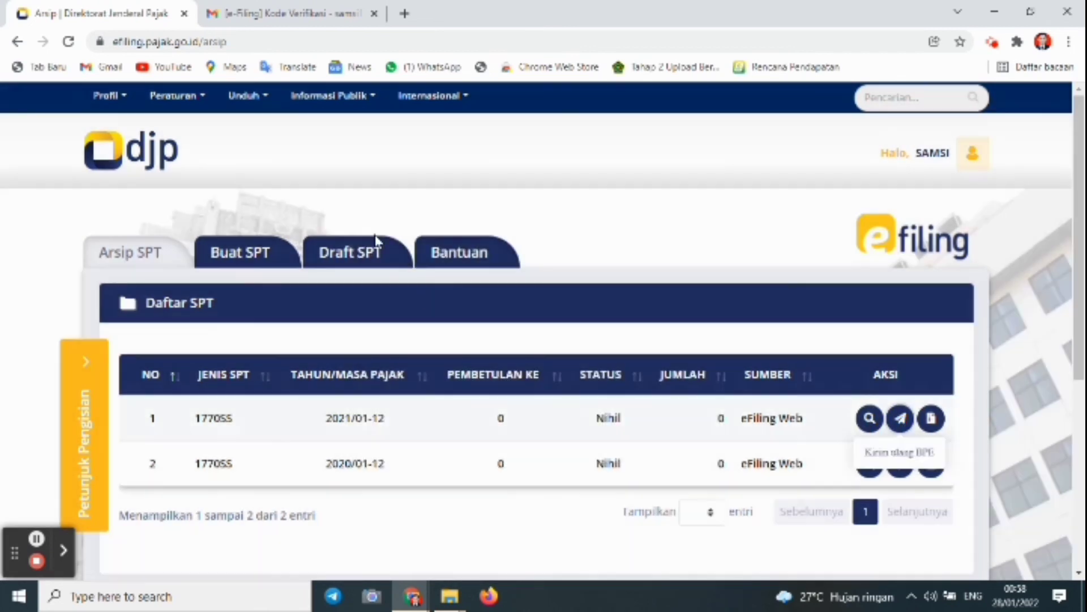
pyautogui.click(243, 12)
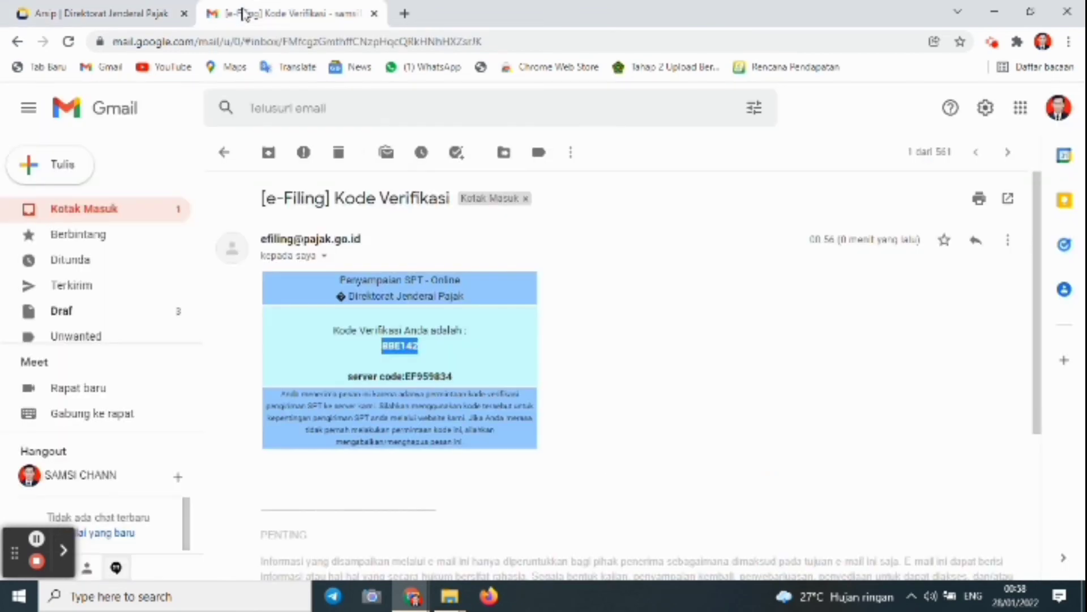
# Open the [e-Filing] Bukti Penerimaan Elektronik email, then return to the Arsip SPT list
pyautogui.click(17, 41)
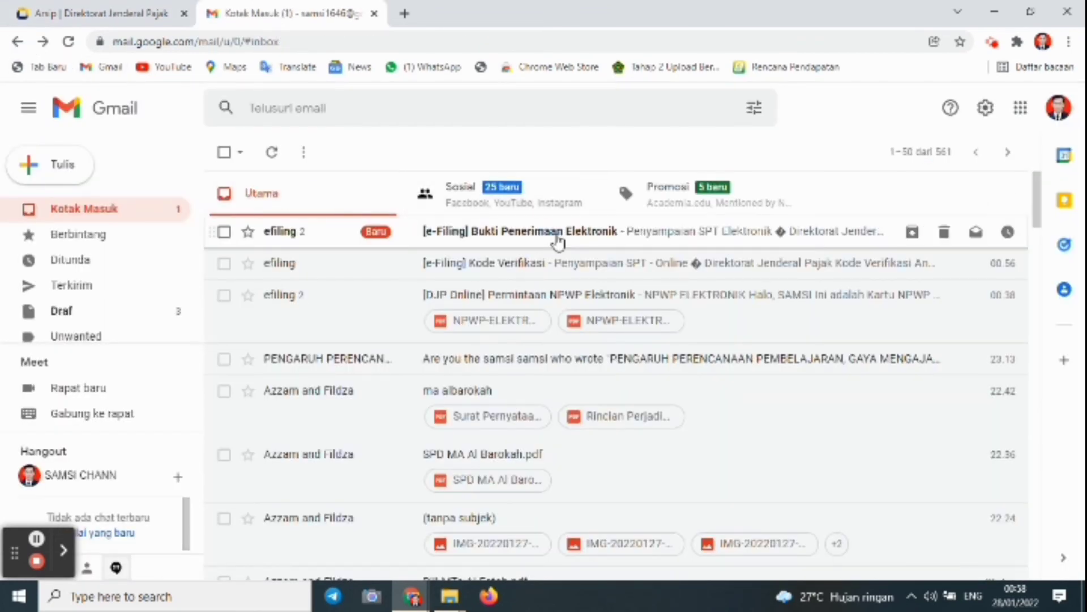
pyautogui.click(558, 237)
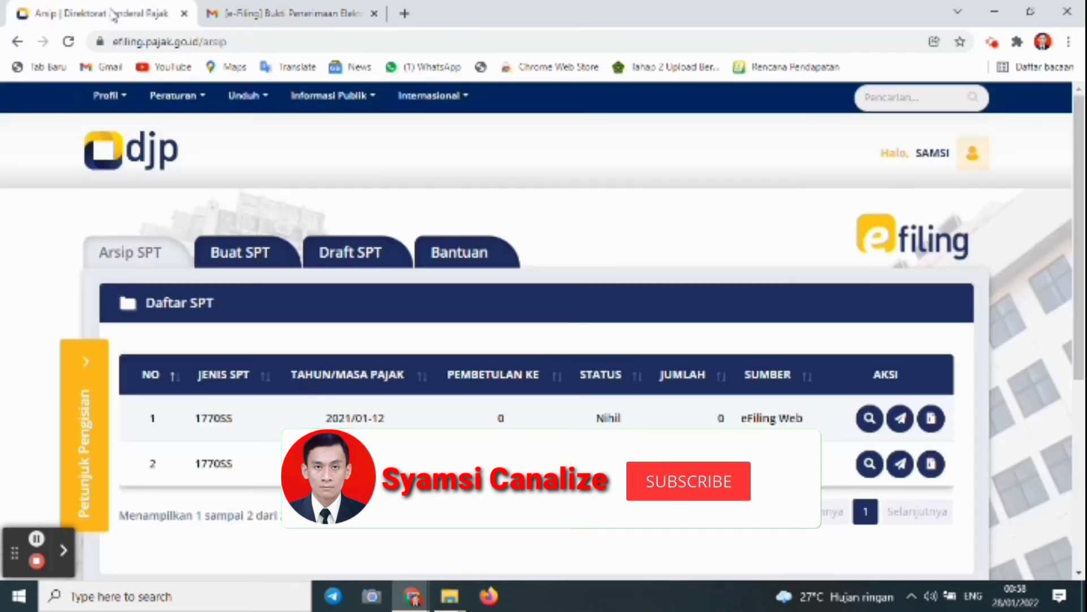
pyautogui.click(116, 13)
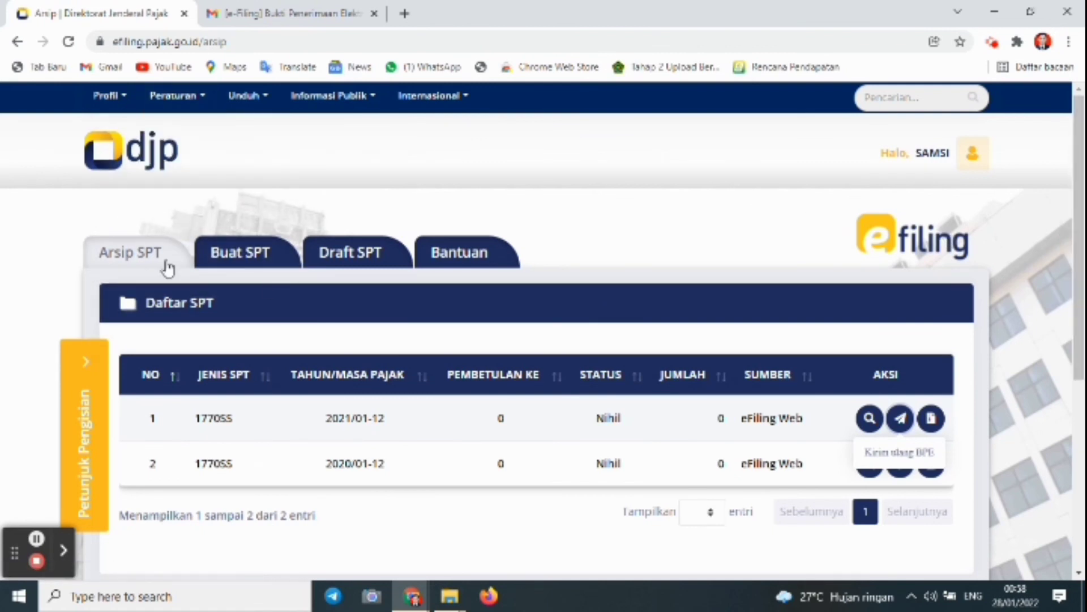
# Navigate back from the SPT archive to the SPT 1770 SS form for tax year 2021, Normal status
pyautogui.click(13, 49)
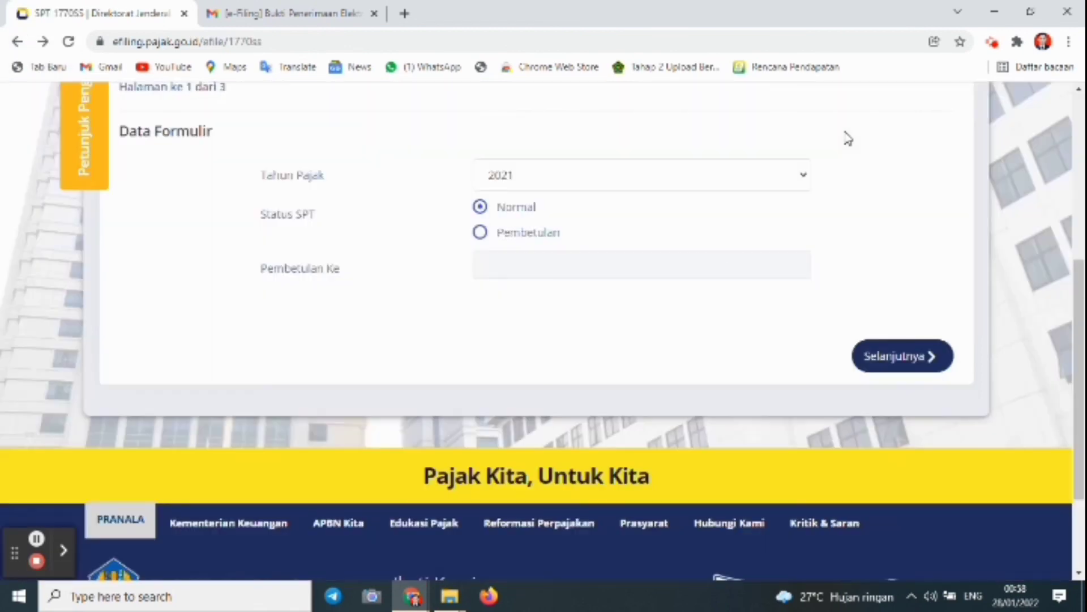
pyautogui.moveTo(1079, 269); pyautogui.dragTo(1075, 108)
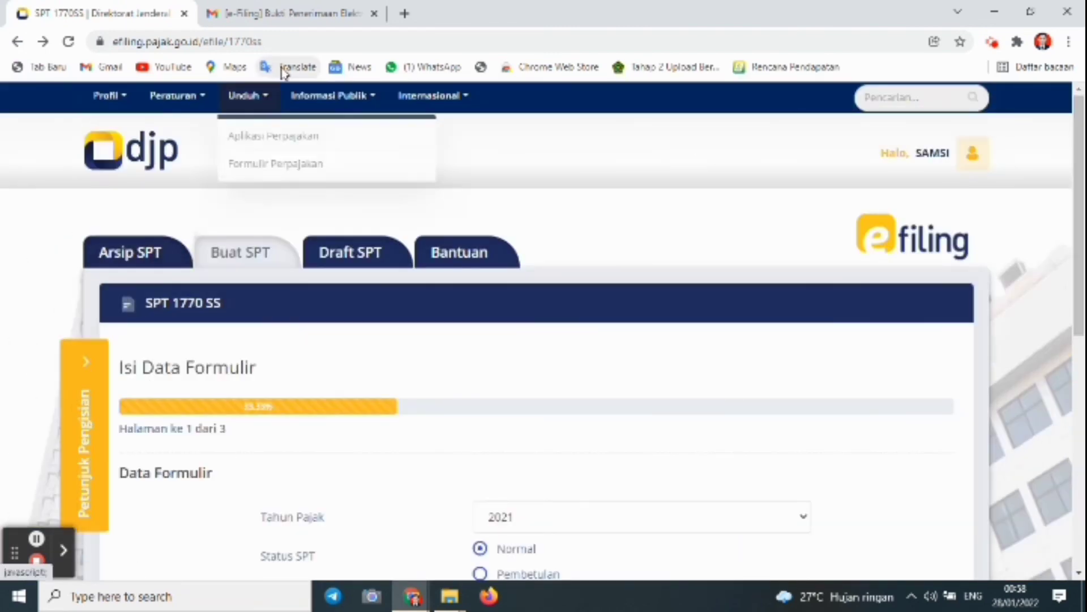
pyautogui.moveTo(134, 104)
pyautogui.moveTo(447, 101)
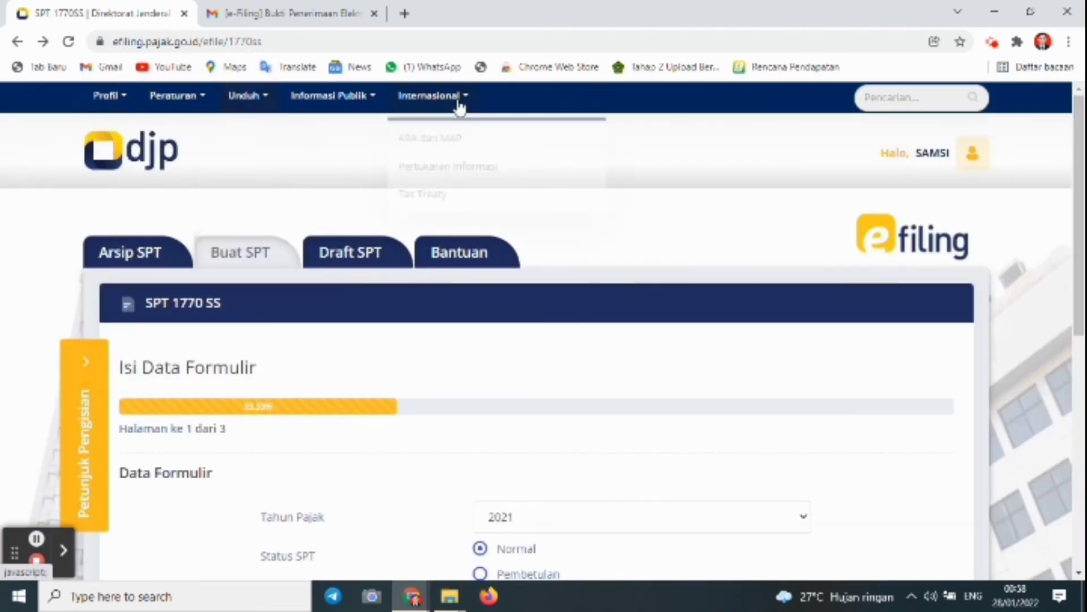
pyautogui.moveTo(448, 162)
pyautogui.moveTo(623, 198)
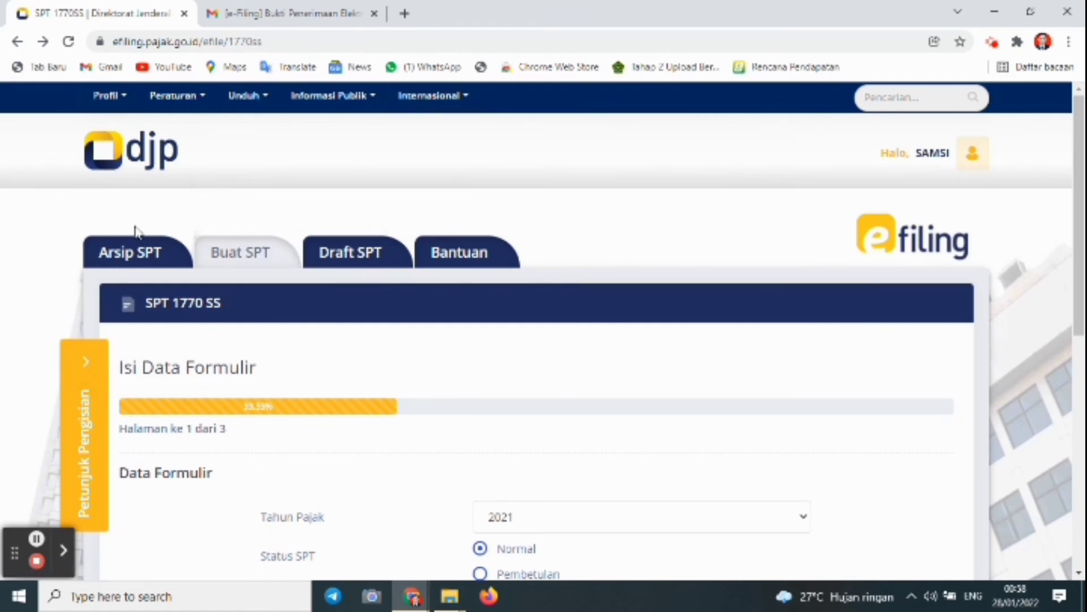
pyautogui.click(17, 41)
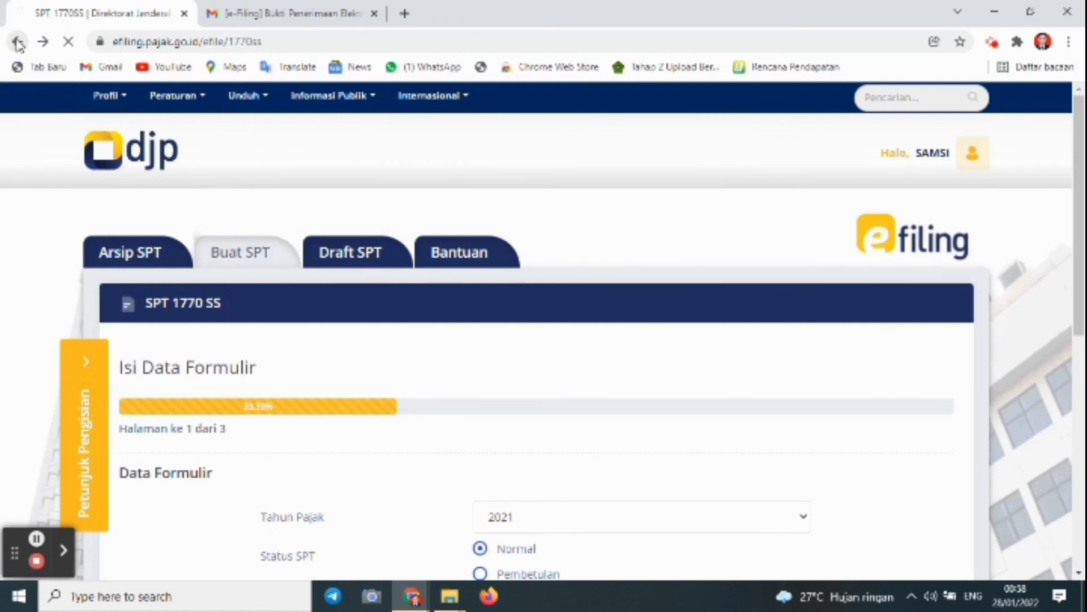